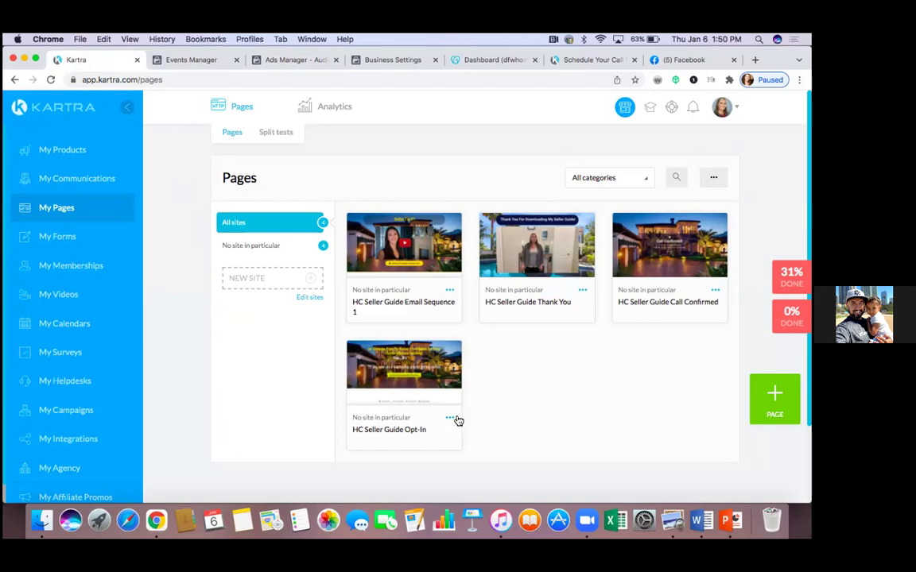
left_click(454, 419)
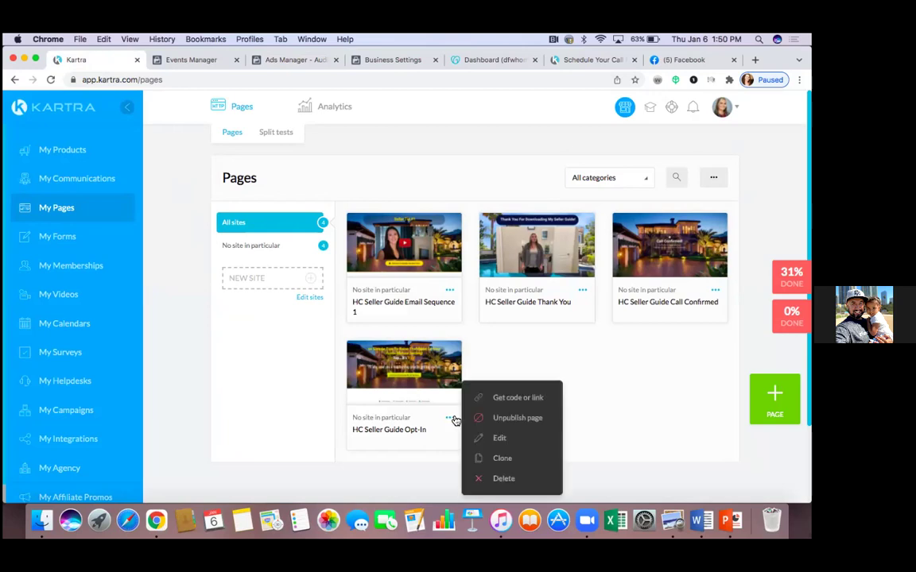
left_click(520, 399)
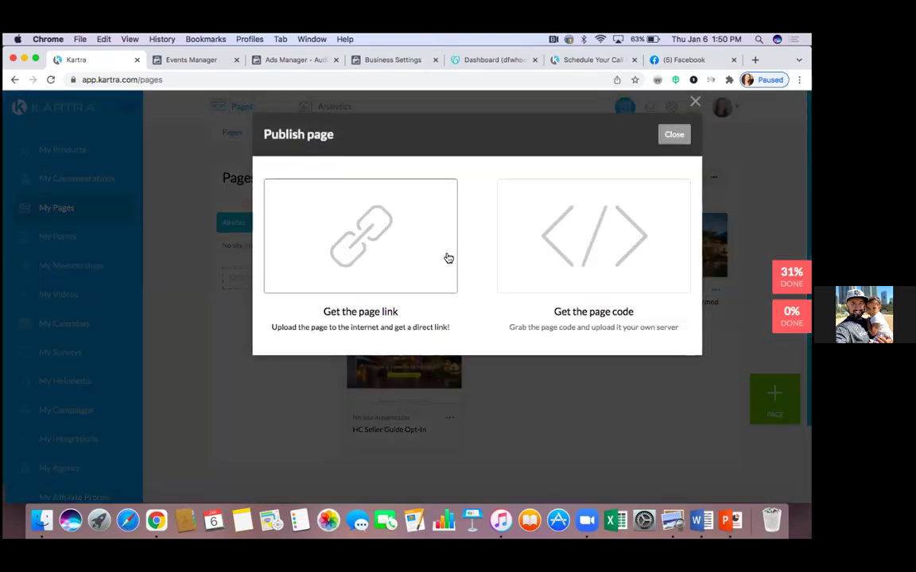
left_click(410, 252)
left_click_drag(309, 392, 430, 396)
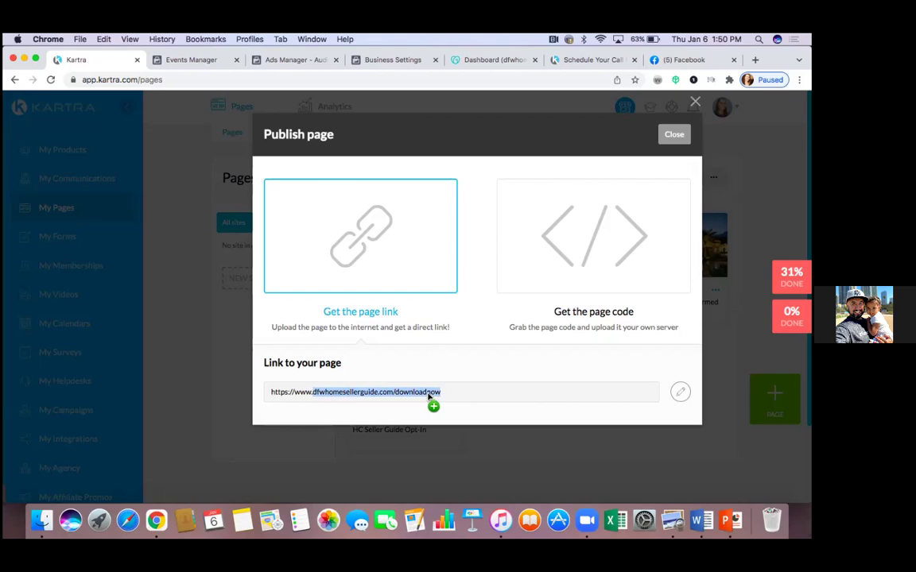
right_click(430, 395)
left_click(450, 390)
left_click(674, 134)
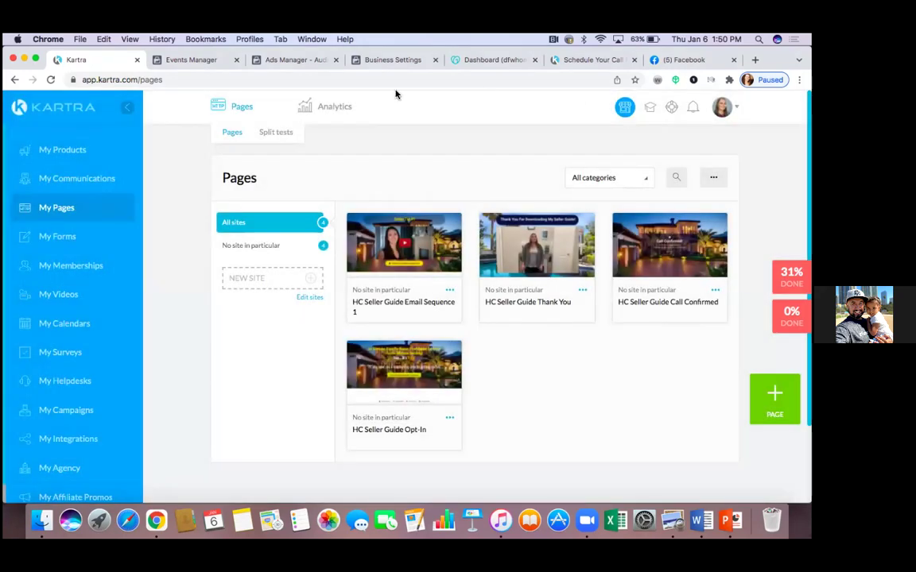
Switch to the Ads Manager audiences page and close the open Events Manager and Business Settings pages.
left_click(200, 60)
left_click(283, 62)
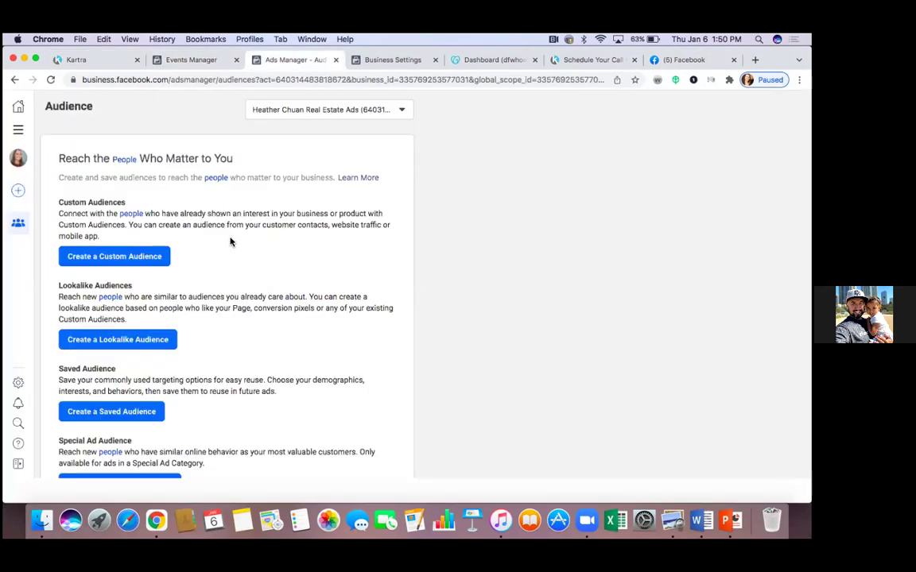
left_click(236, 61)
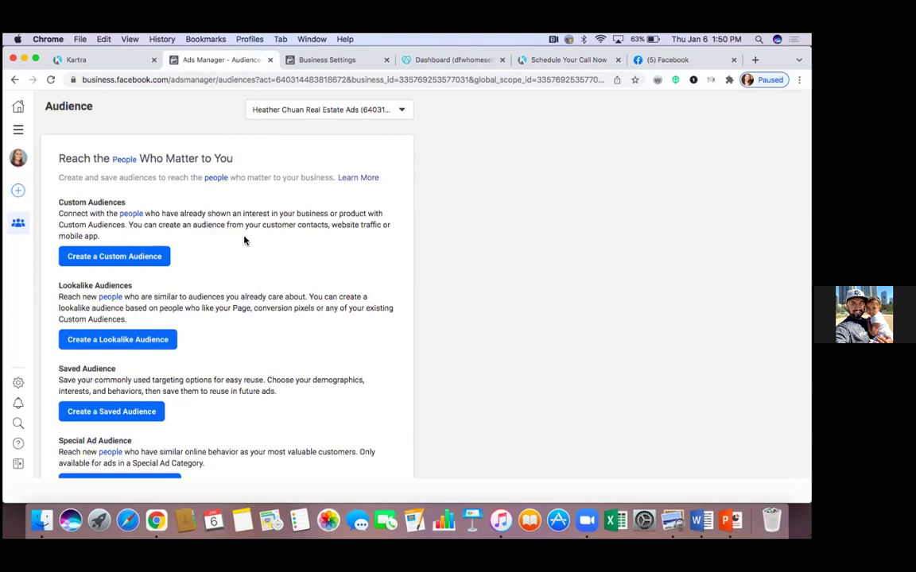
left_click(387, 60)
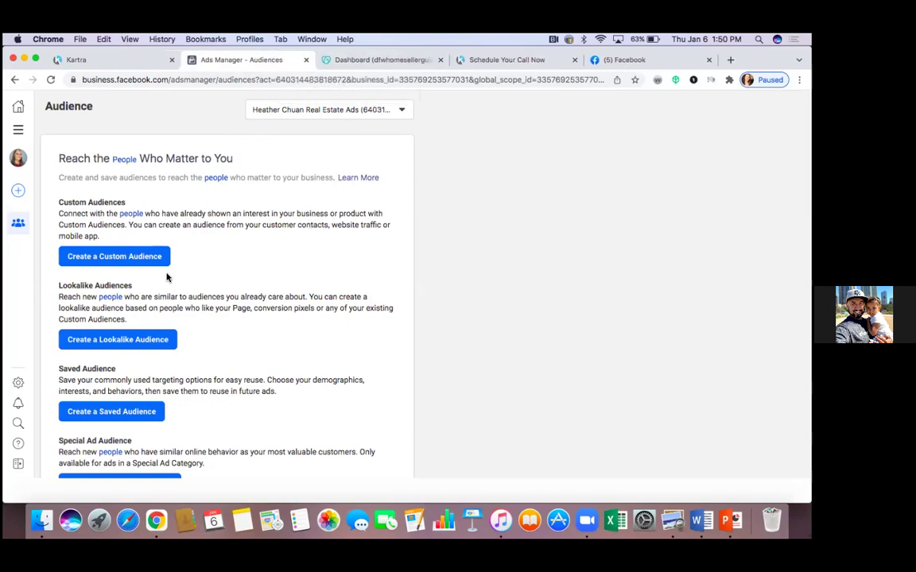
Start a new custom audience that uses Website as its source.
left_click(139, 256)
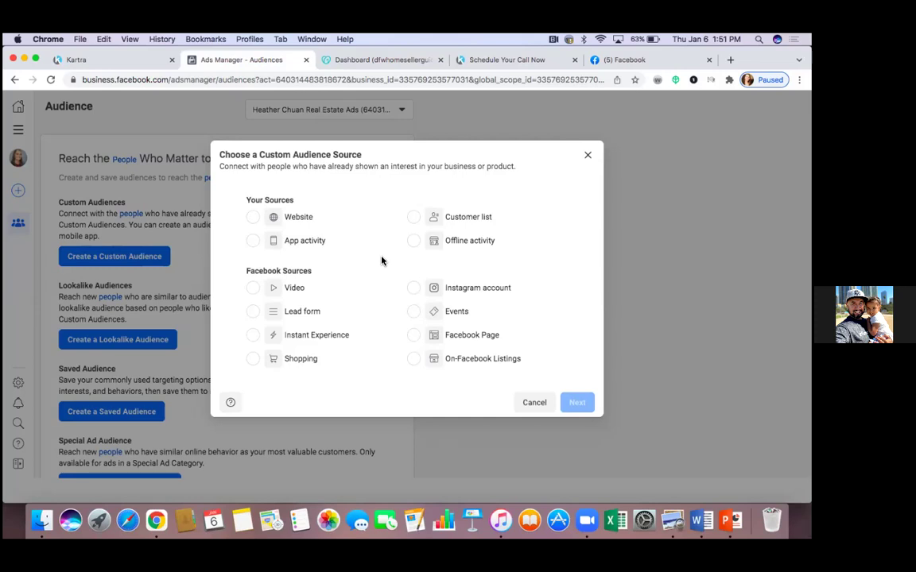
left_click(253, 218)
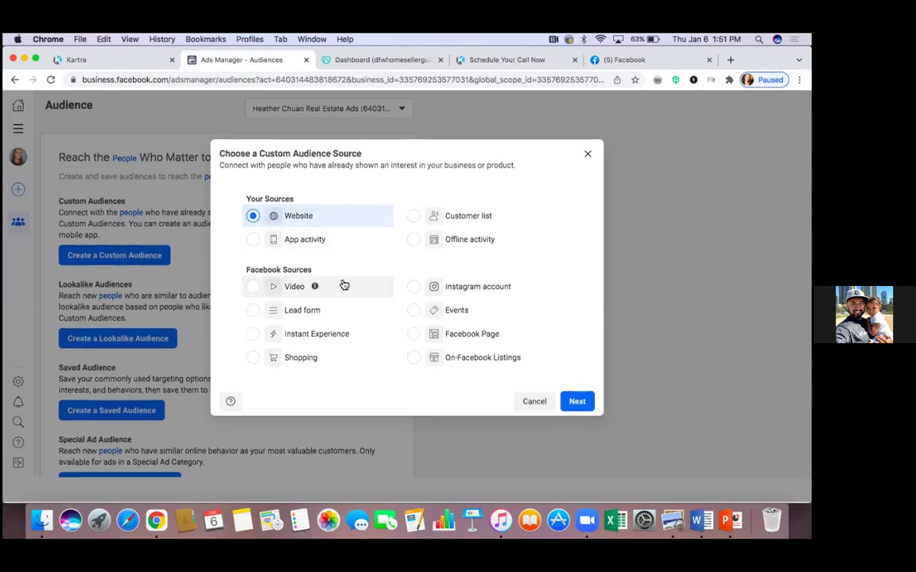
left_click(576, 403)
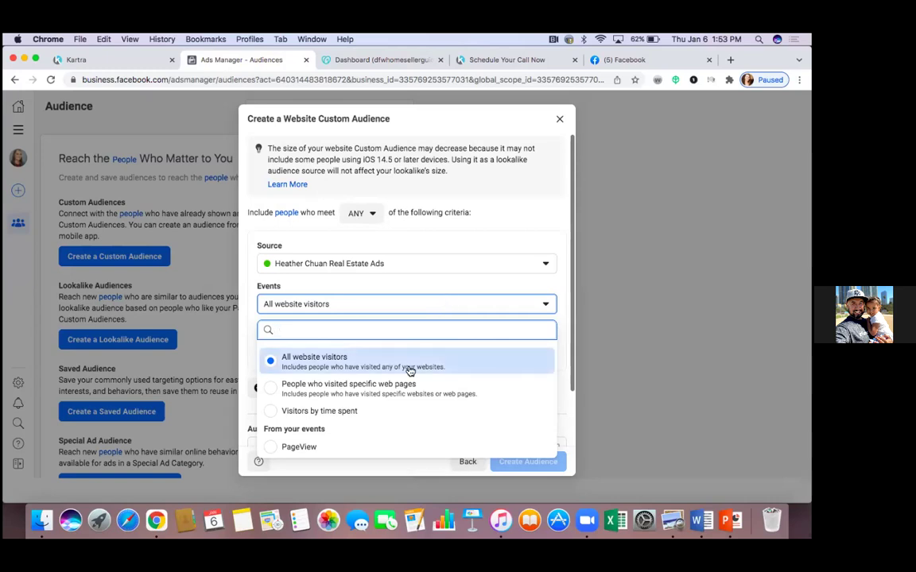
Include people who visited specific web pages whose URL contains dfwhomesellerguide.com/downloadnow.
left_click(273, 387)
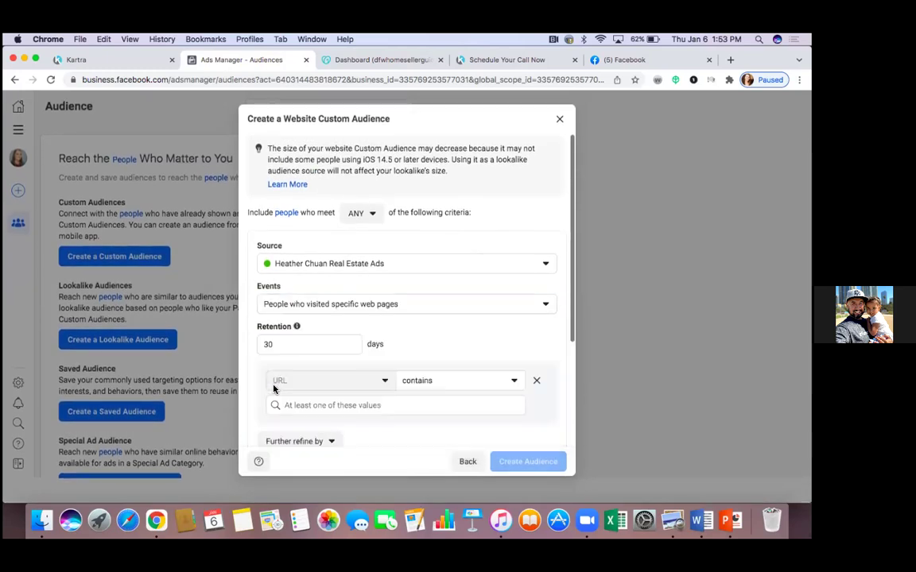
scroll(442, 354, "down", 2)
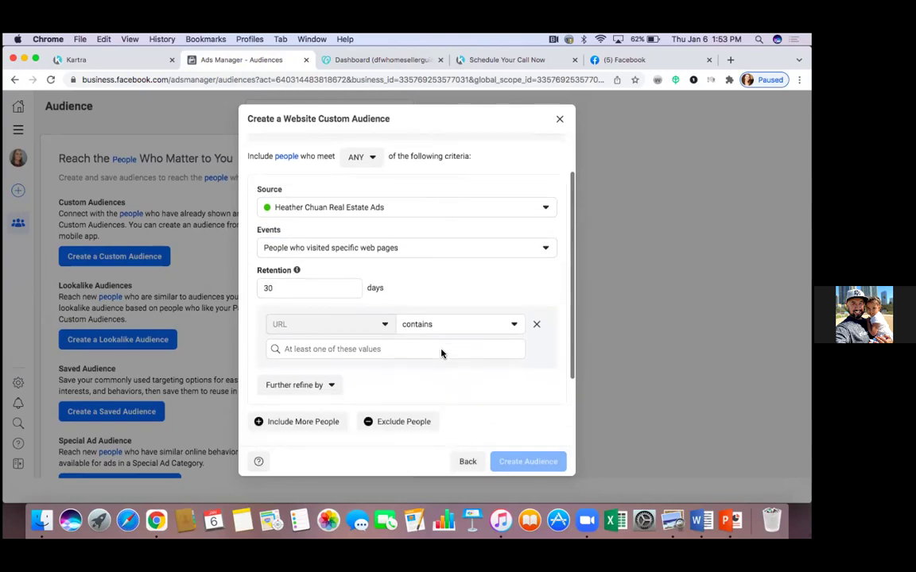
scroll(442, 354, "up", 1)
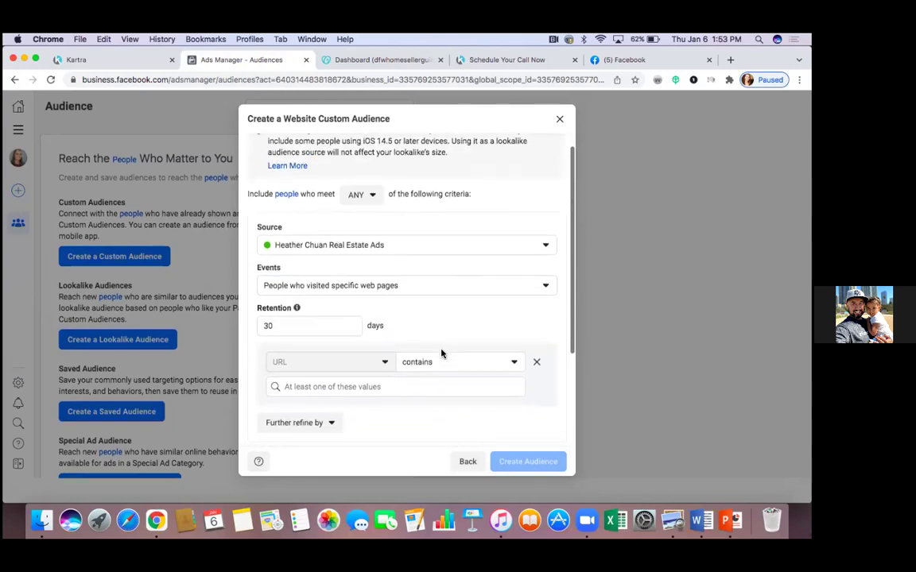
scroll(442, 354, "down", 4)
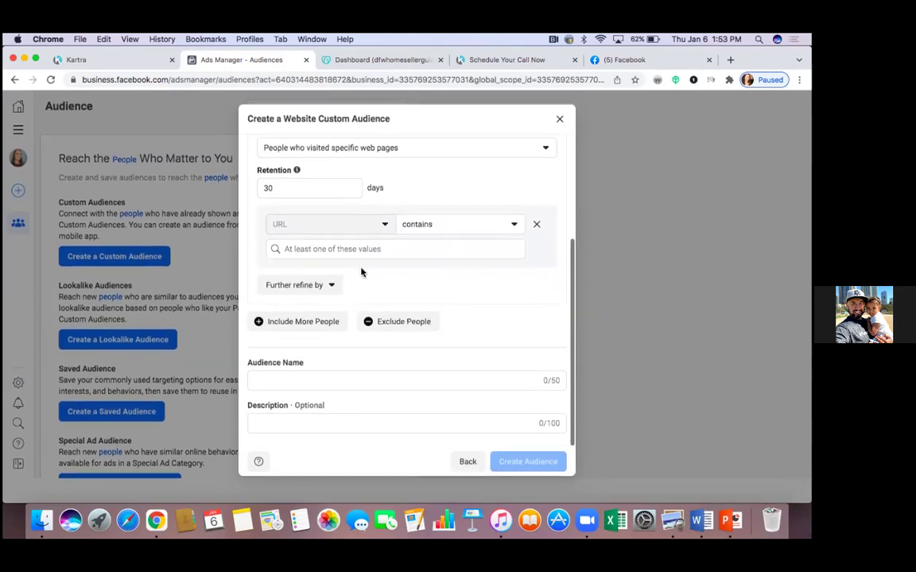
left_click(348, 248)
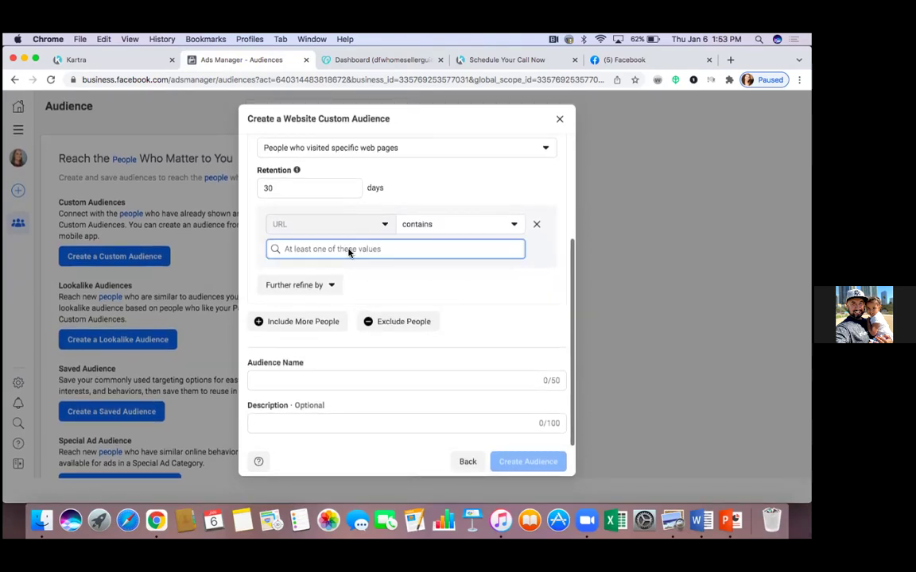
right_click(350, 249)
left_click(380, 325)
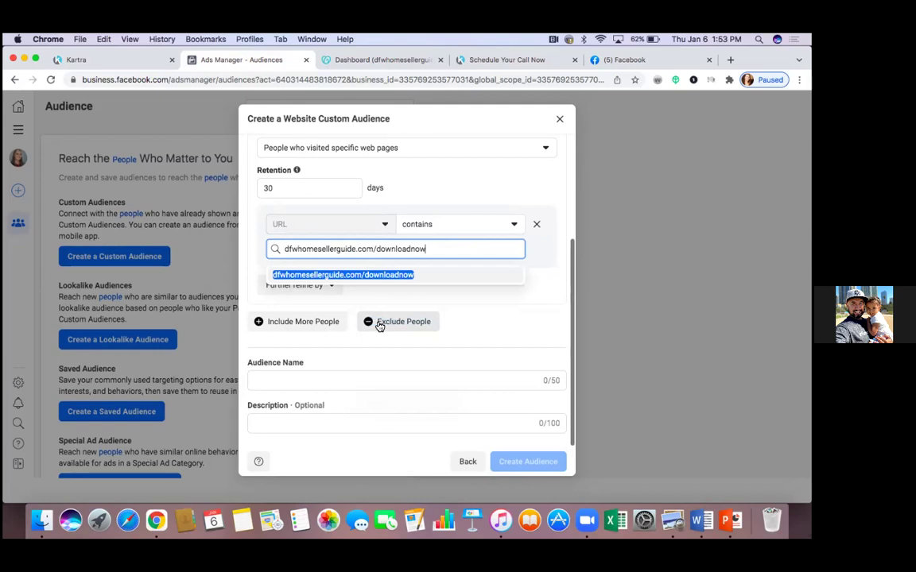
key("Return")
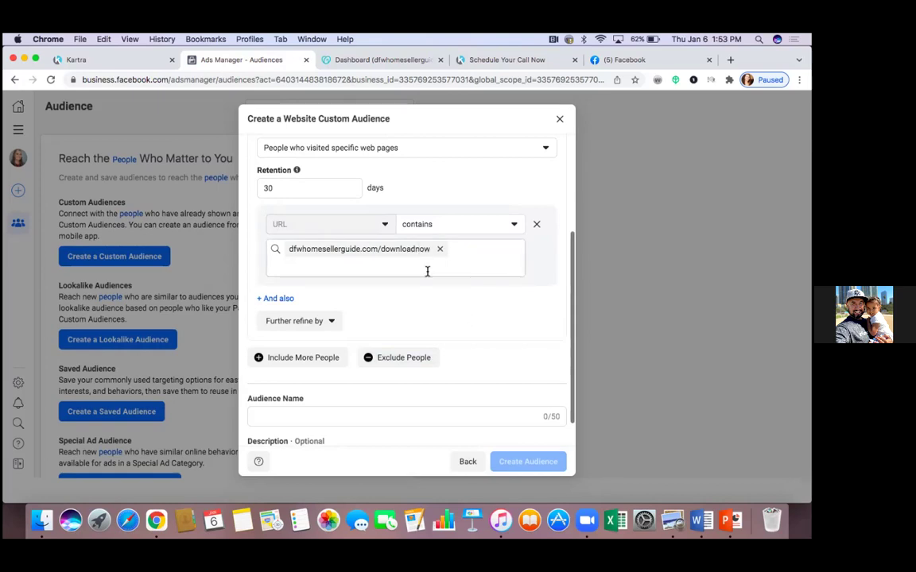
Set the retention of the included page visitors to 90 days.
left_click(328, 188)
key("BackSpace")
key("BackSpace")
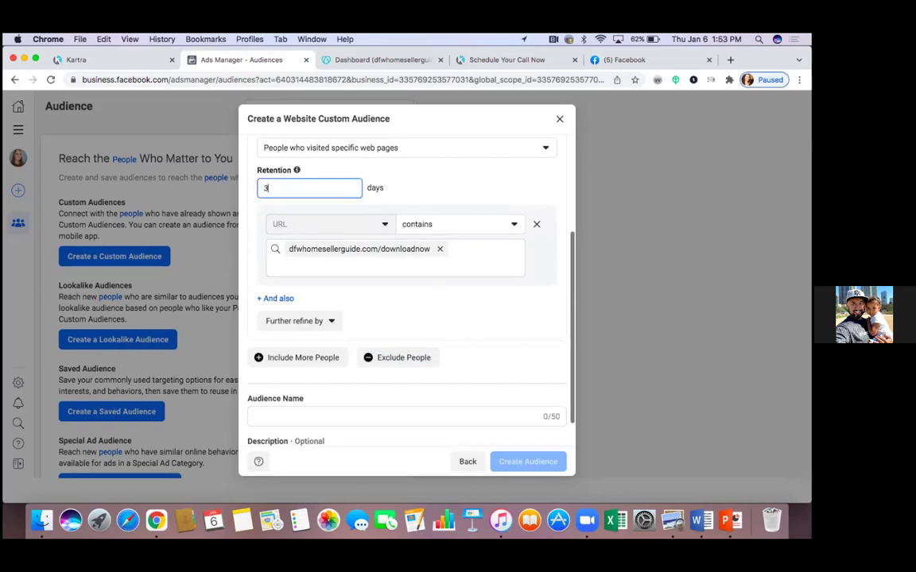
type("90")
left_click(443, 188)
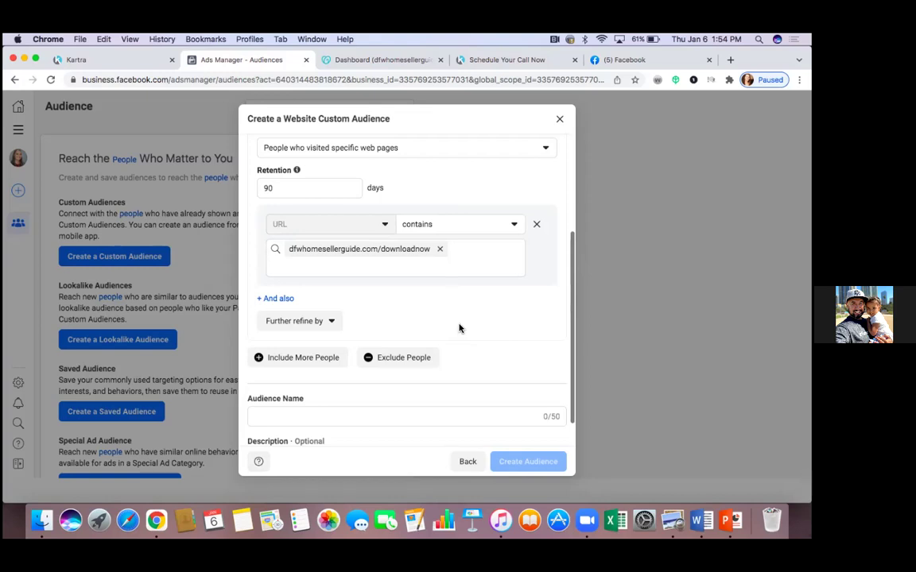
Name the audience "Seller Guide Landing Page Visitors".
scroll(459, 327, "down", 1)
scroll(459, 327, "up", 3)
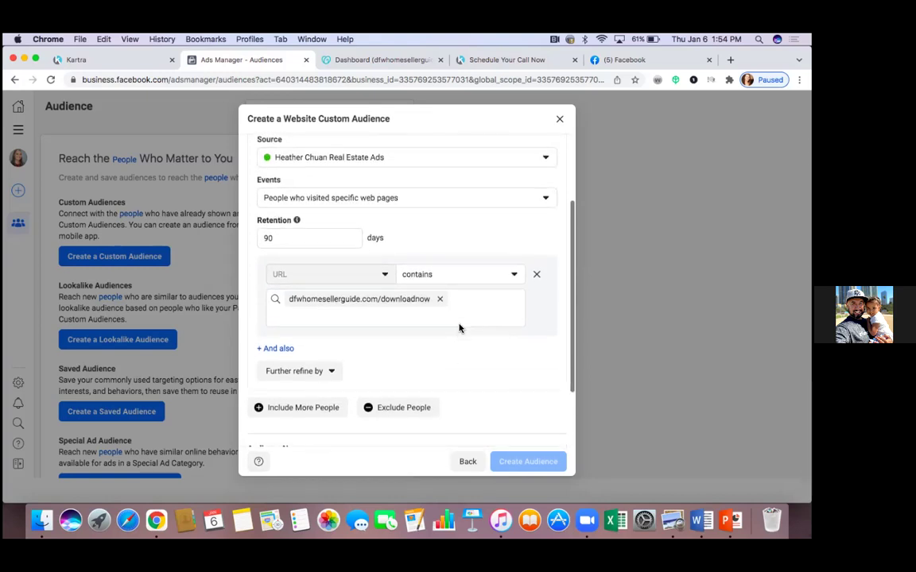
scroll(459, 327, "down", 3)
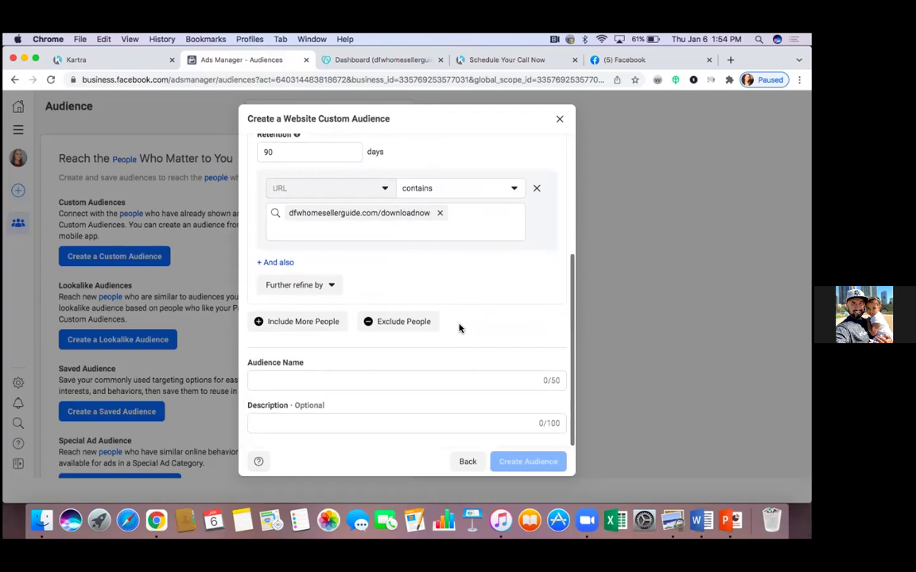
left_click(315, 379)
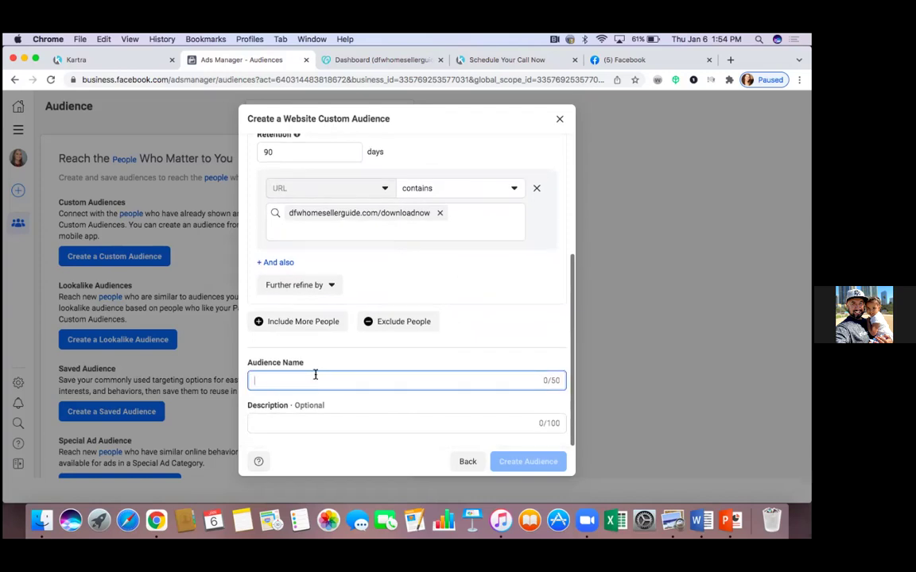
type("Seller Guide Opt")
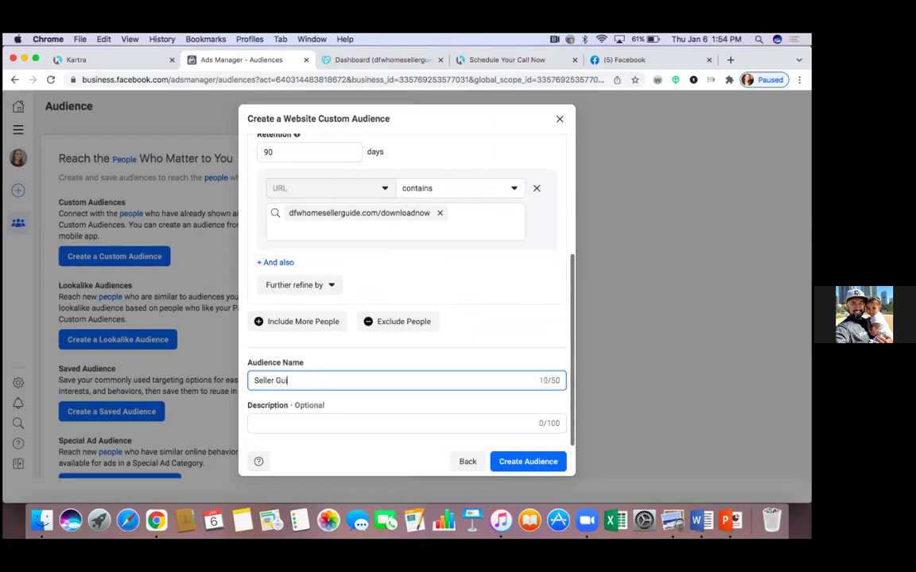
key("BackSpace")
key("BackSpace")
key("BackSpace")
type("Opt")
key("BackSpace")
key("BackSpace")
key("BackSpace")
type("Landing ")
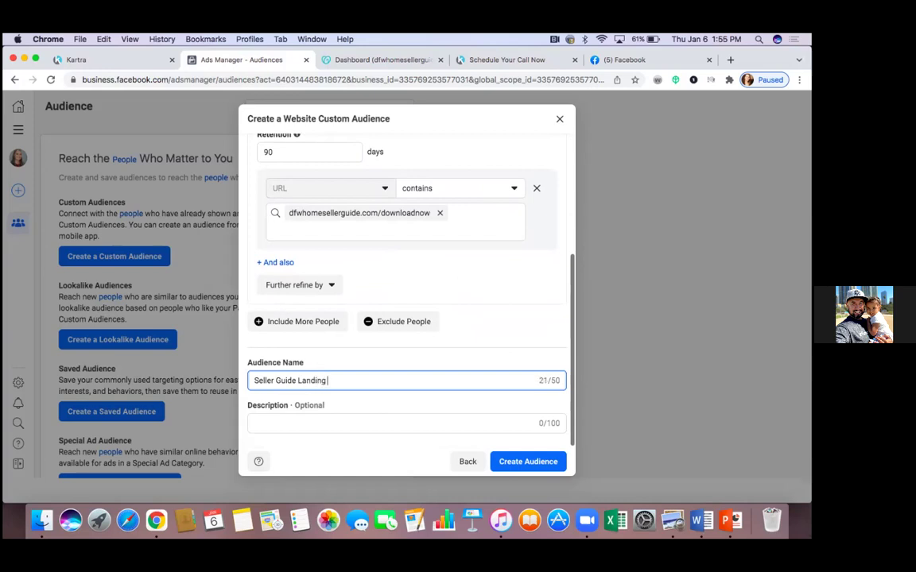
type("Page Visitors")
Add an exclusion rule to the audience and set its retention to 90 days.
left_click(384, 326)
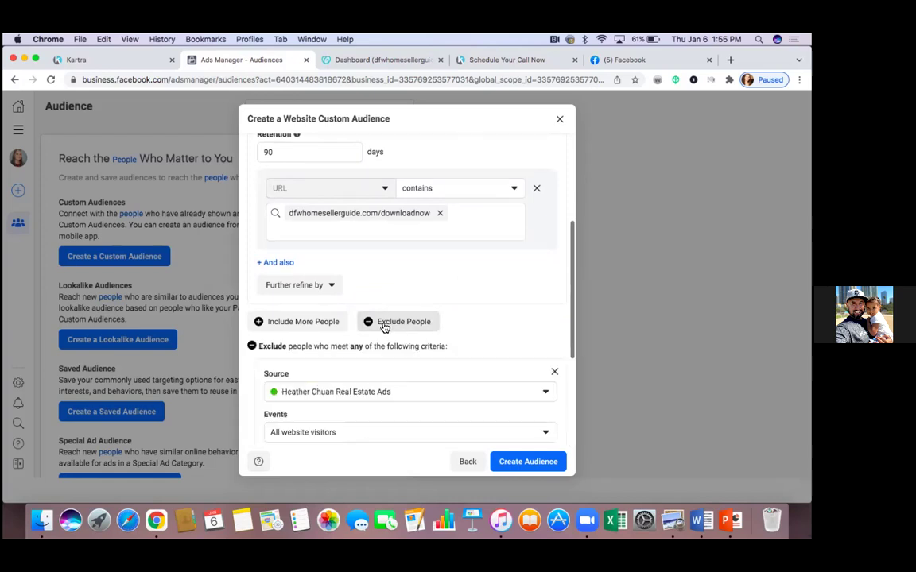
scroll(384, 326, "down", 3)
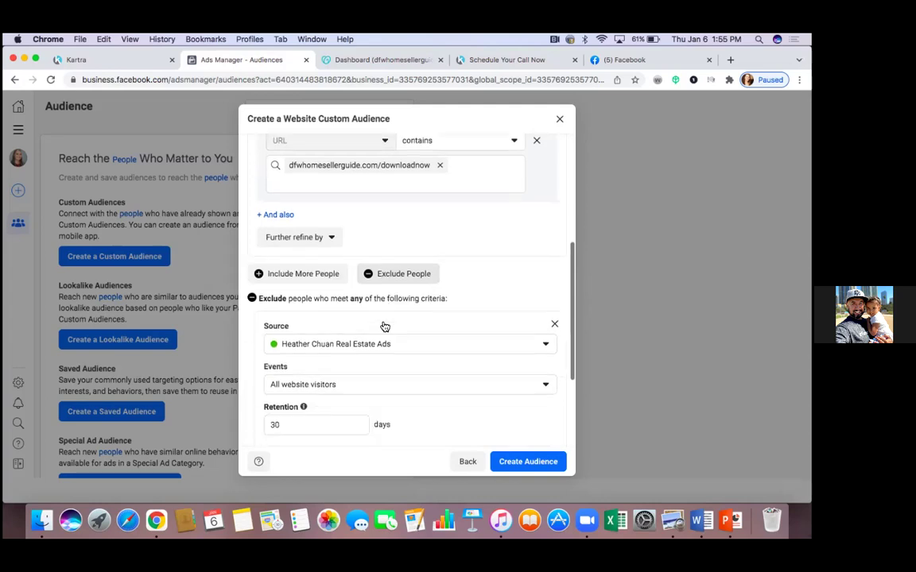
scroll(385, 326, "down", 2)
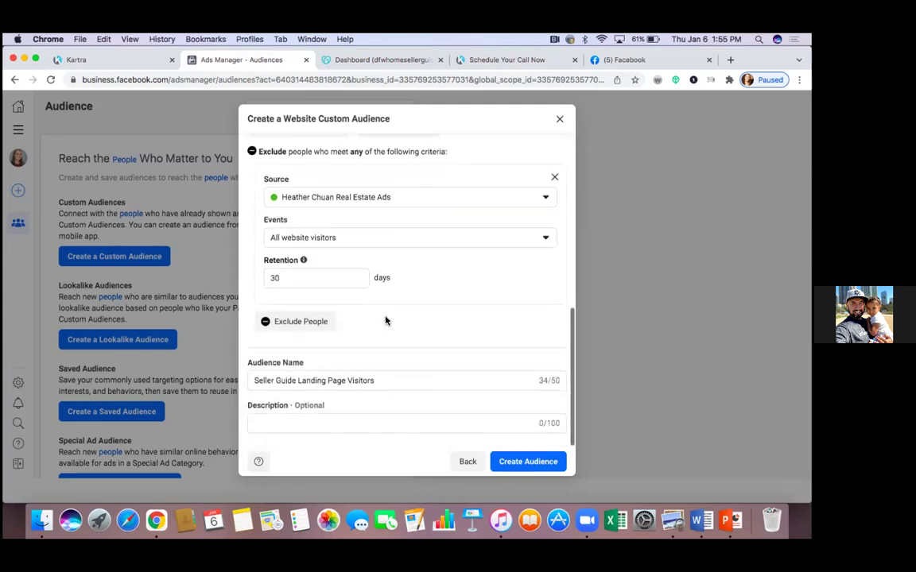
left_click(301, 277)
key("BackSpace")
key("BackSpace")
type("90")
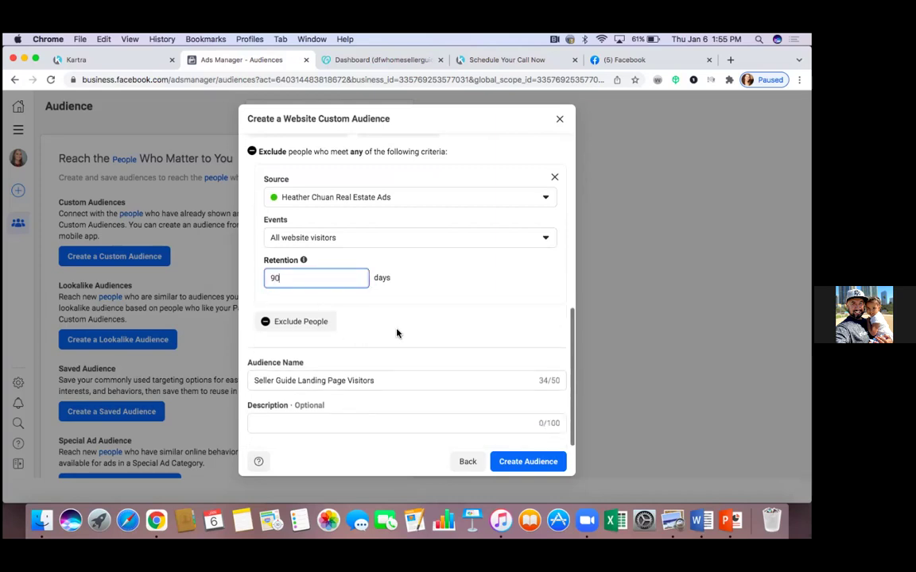
Set the exclusion rule's event to people who visited specific web pages.
scroll(397, 334, "up", 3)
scroll(396, 333, "down", 3)
scroll(430, 310, "up", 1)
scroll(430, 309, "up", 1)
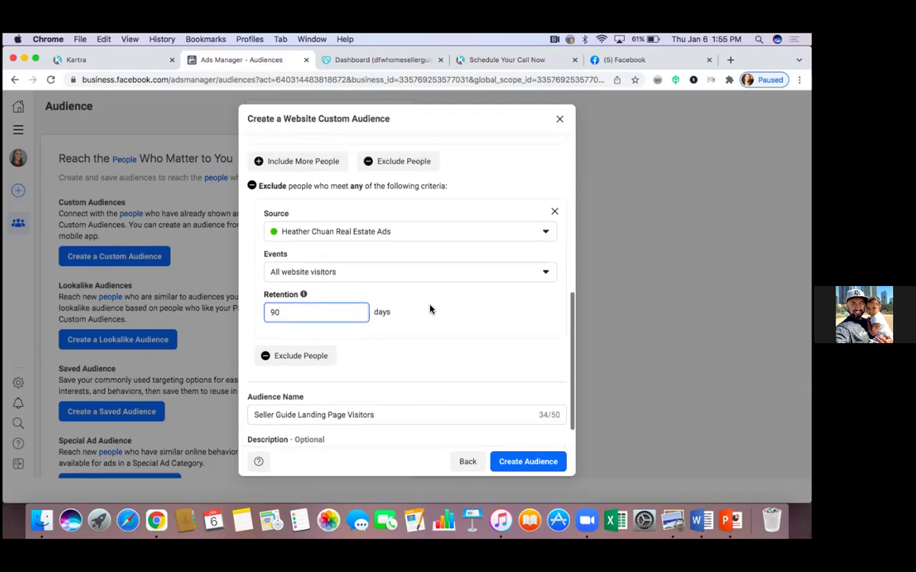
left_click(465, 271)
left_click(311, 355)
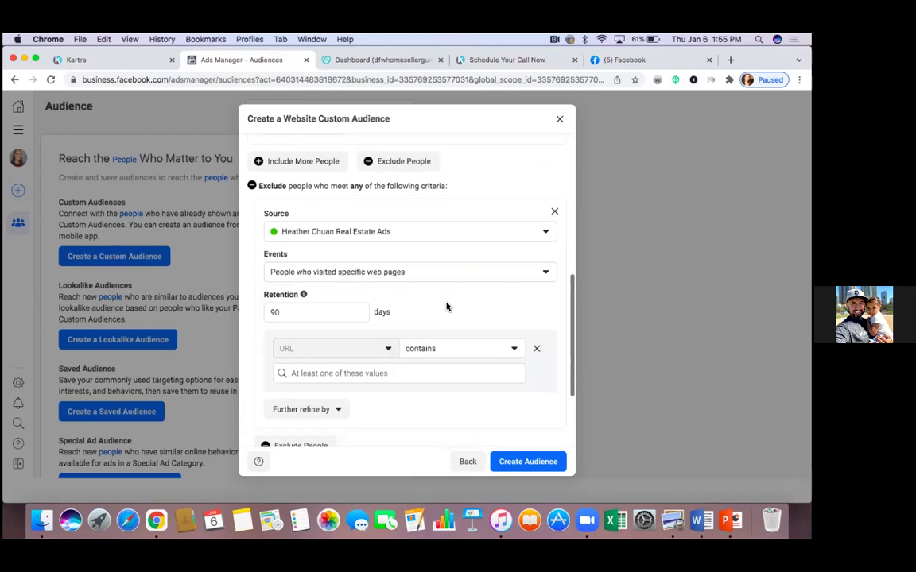
scroll(446, 307, "down", 2)
right_click(310, 310)
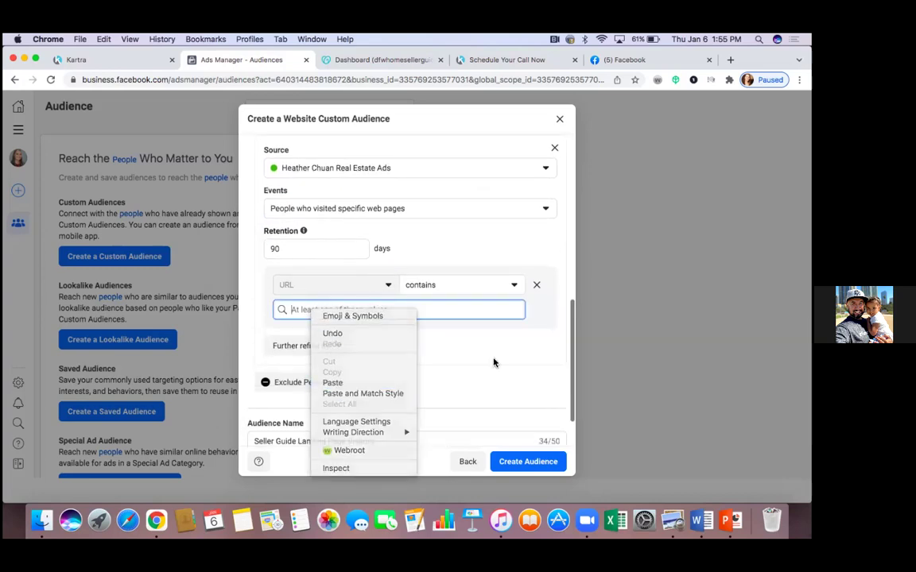
left_click(469, 360)
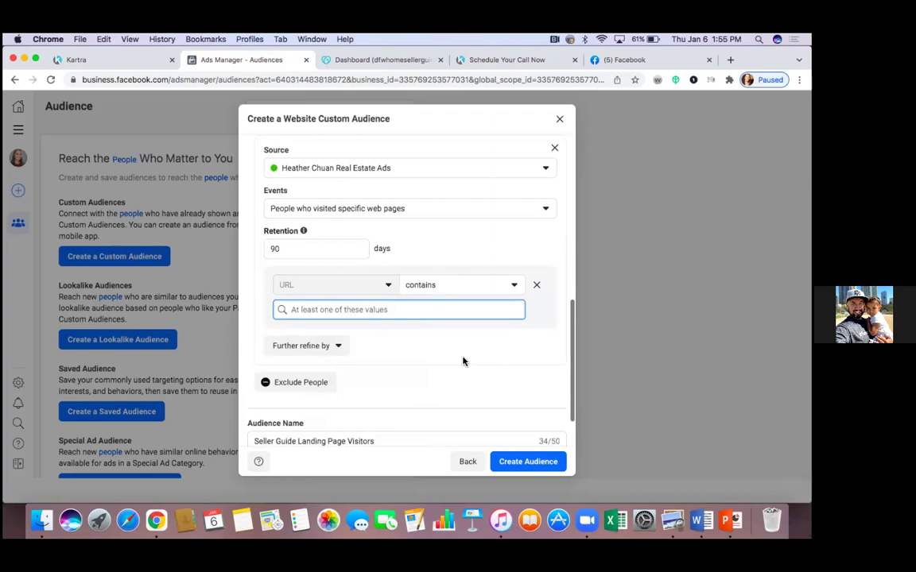
Switch to Kartra and copy the HC Seller Guide Thank You page's link address, dfwhomesellerguide.com/thankyou.
left_click(133, 62)
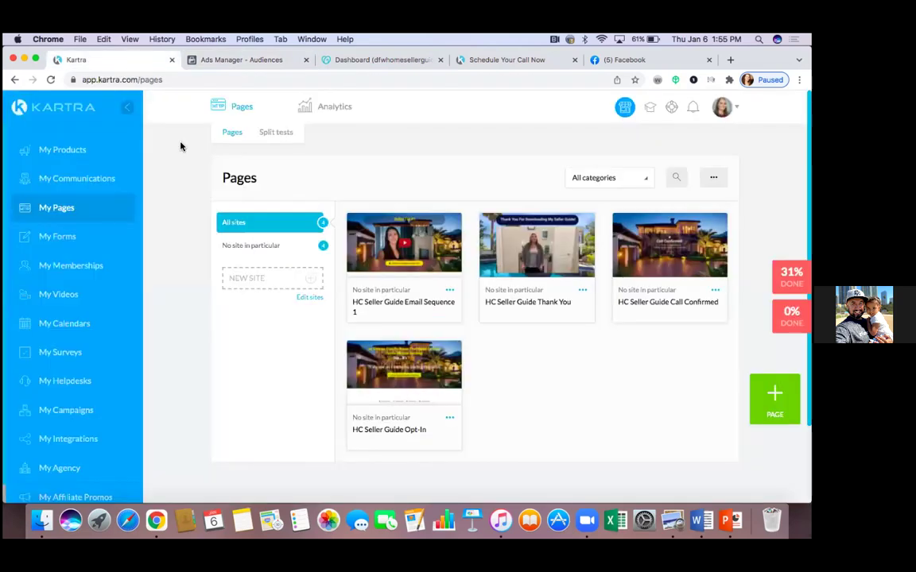
left_click(582, 292)
left_click(628, 266)
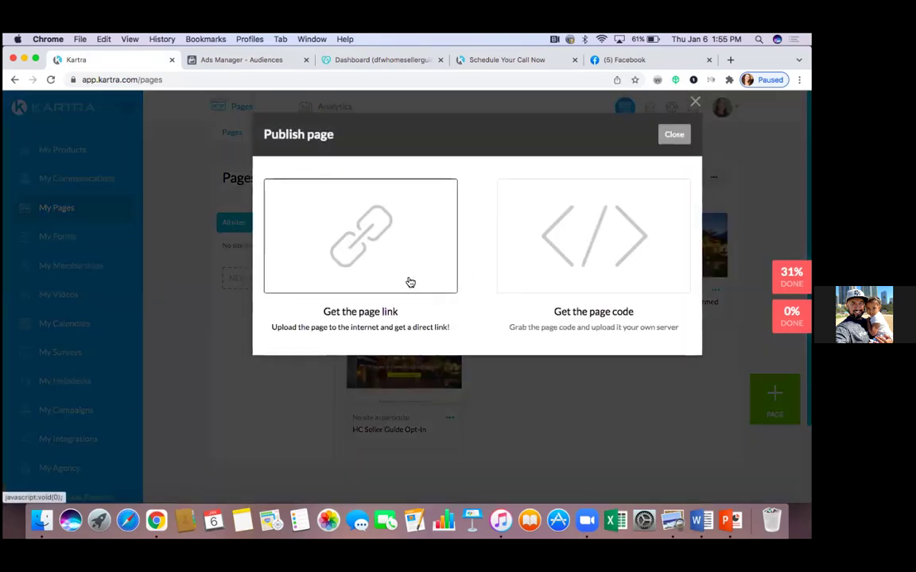
left_click(410, 282)
left_click_drag(410, 282, 421, 393)
right_click(422, 393)
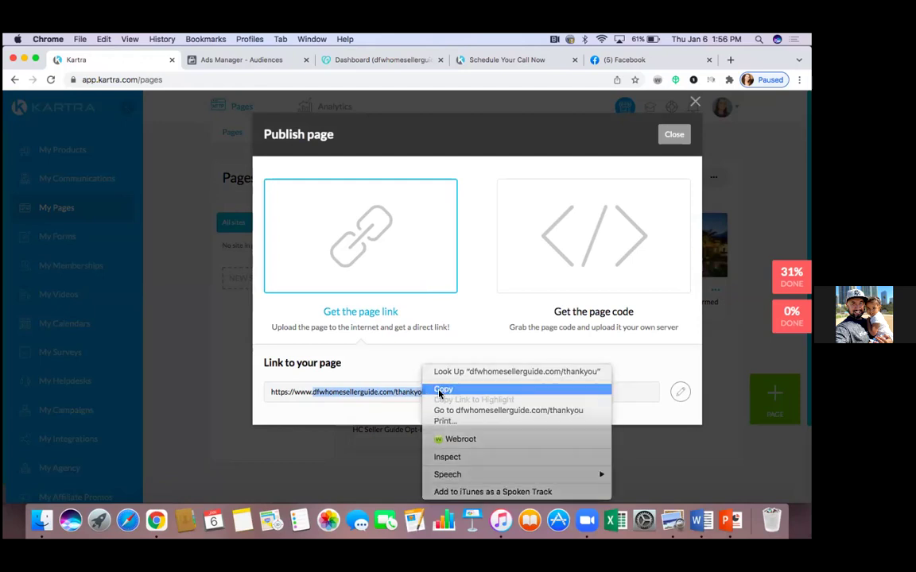
left_click(438, 389)
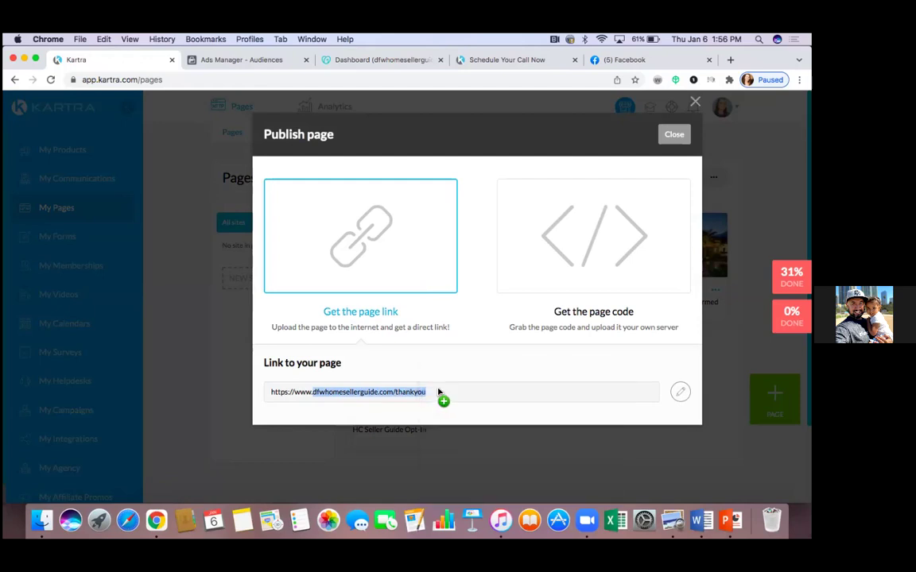
Back in Ads Manager, set the exclusion rule's URL to contain dfwhomesellerguide.com/thankyou.
left_click(287, 61)
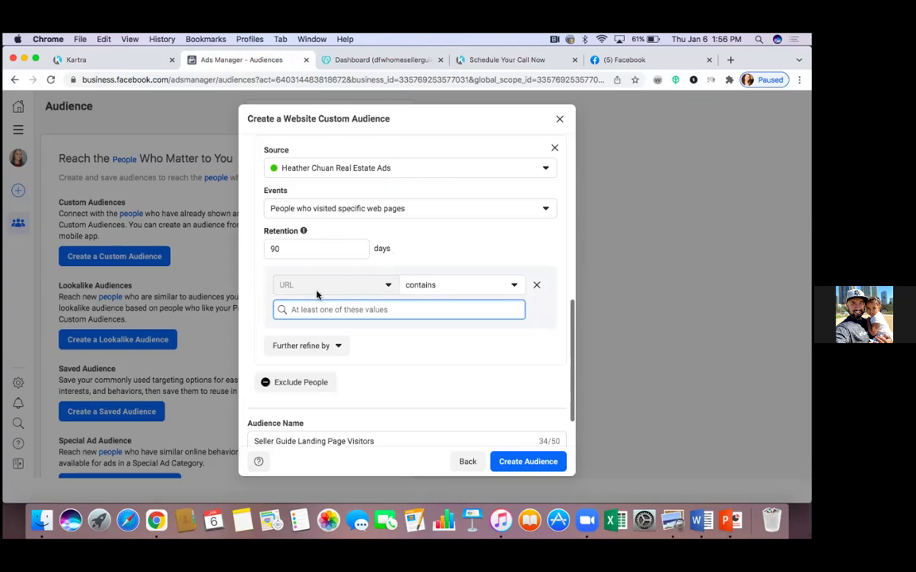
right_click(302, 311)
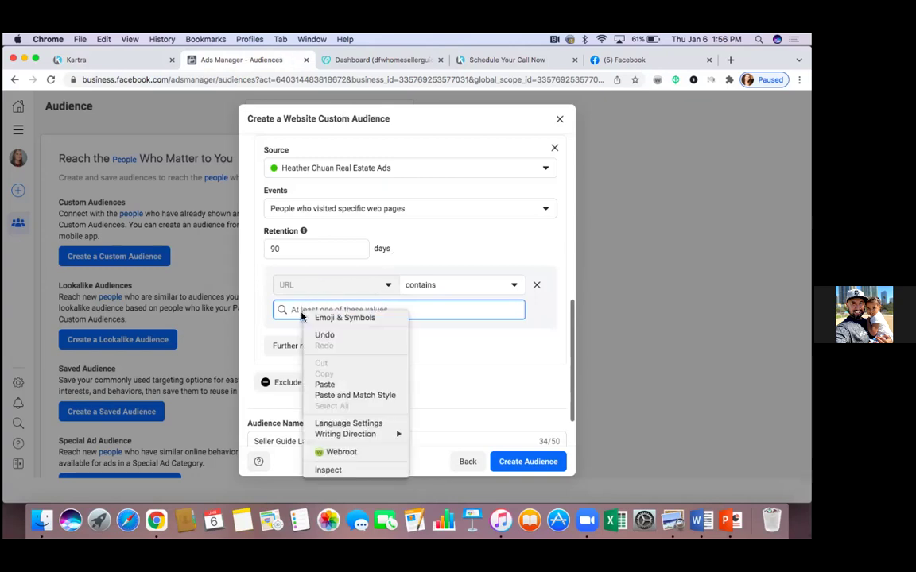
left_click(333, 385)
key("Return")
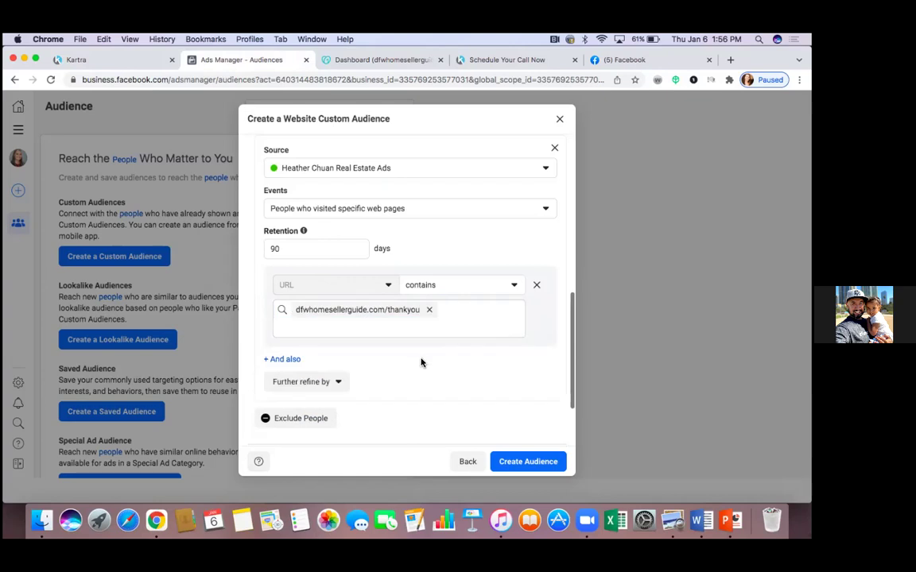
Extend the audience name to "Seller Guide Landing Page Visitors (ONLY)" and create the audience, dismissing the expiry notice.
scroll(422, 362, "down", 3)
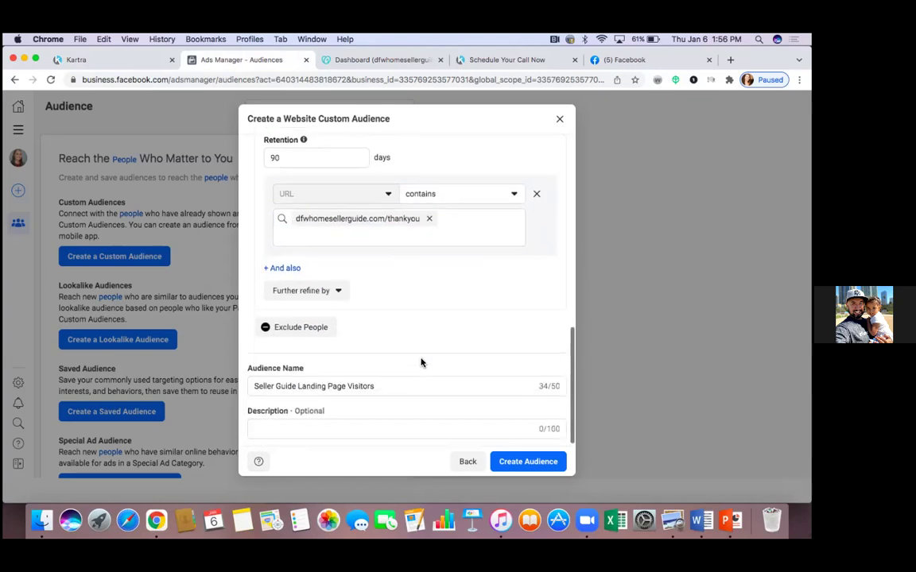
left_click(380, 380)
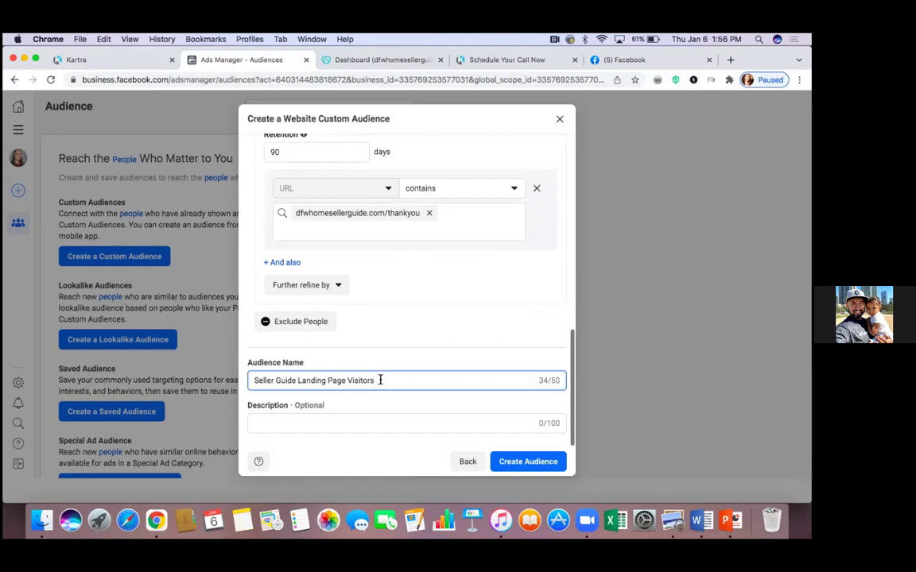
type("(ONLY")
left_click(513, 464)
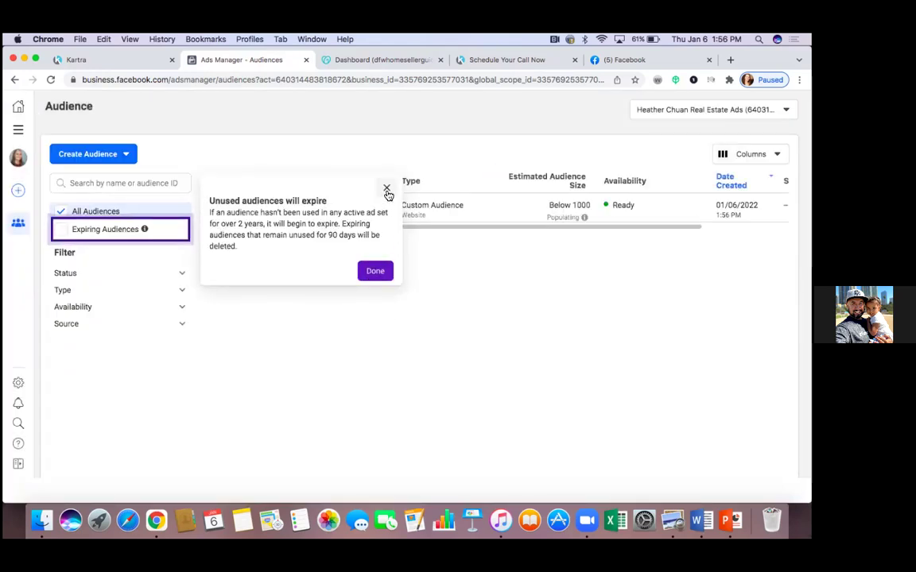
left_click(380, 268)
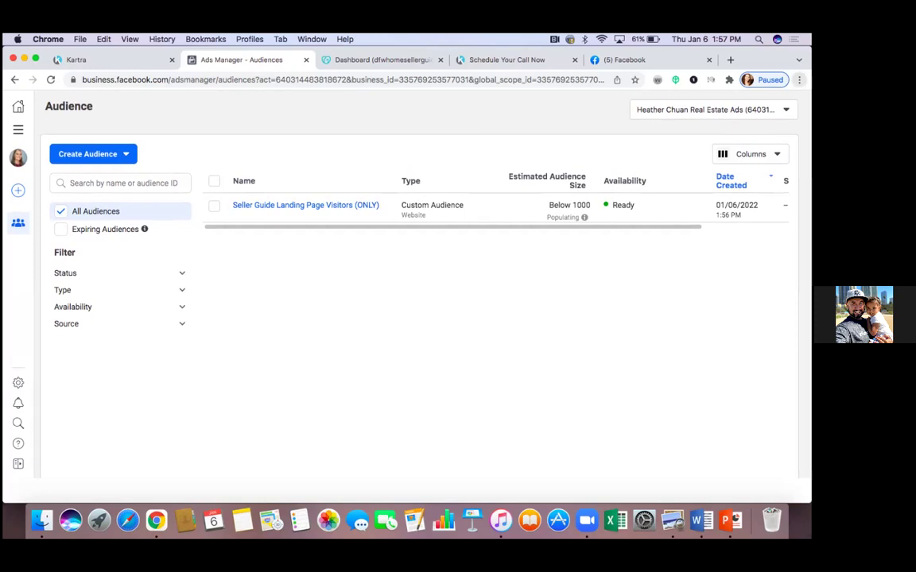
Bookmark the Audiences page as "Custom Audiences" in the FB Business Manager folder.
left_click(799, 80)
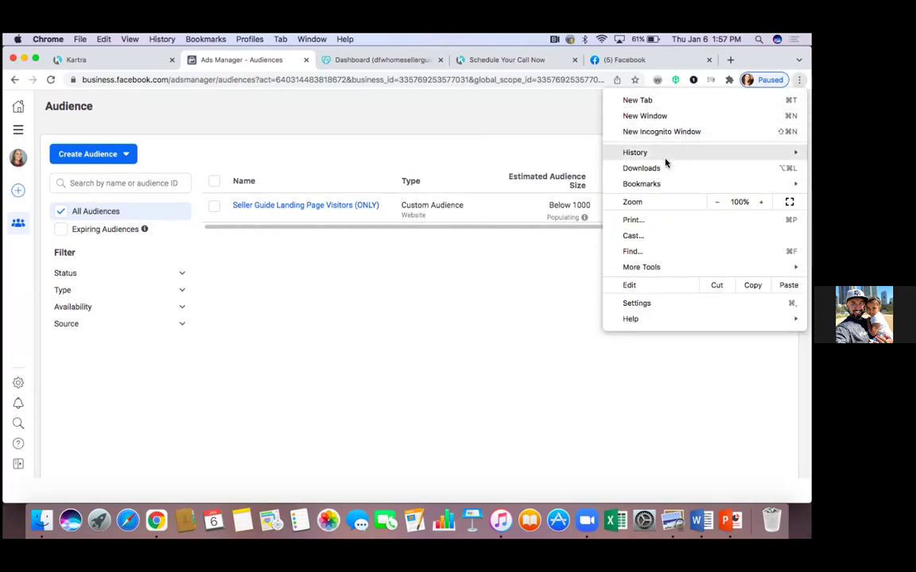
left_click(636, 81)
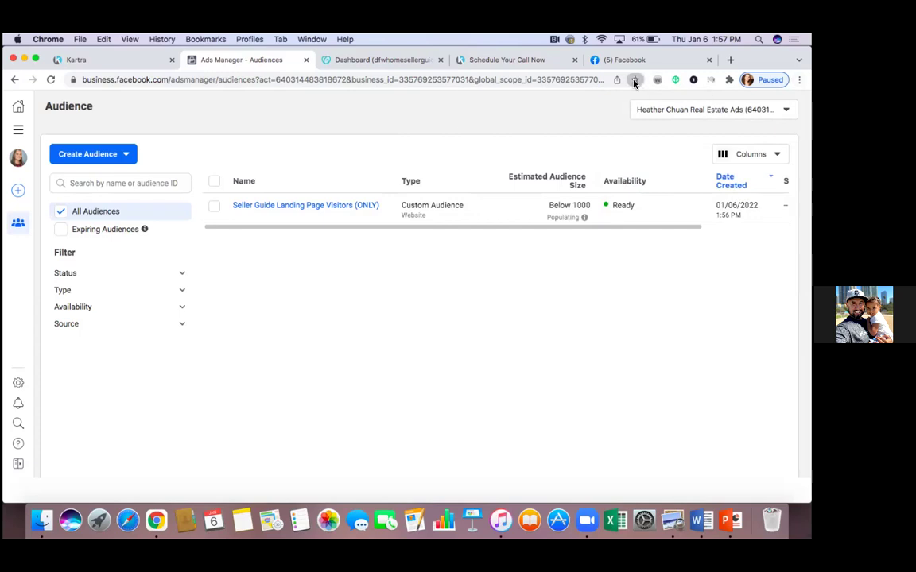
left_click(635, 82)
left_click(534, 101)
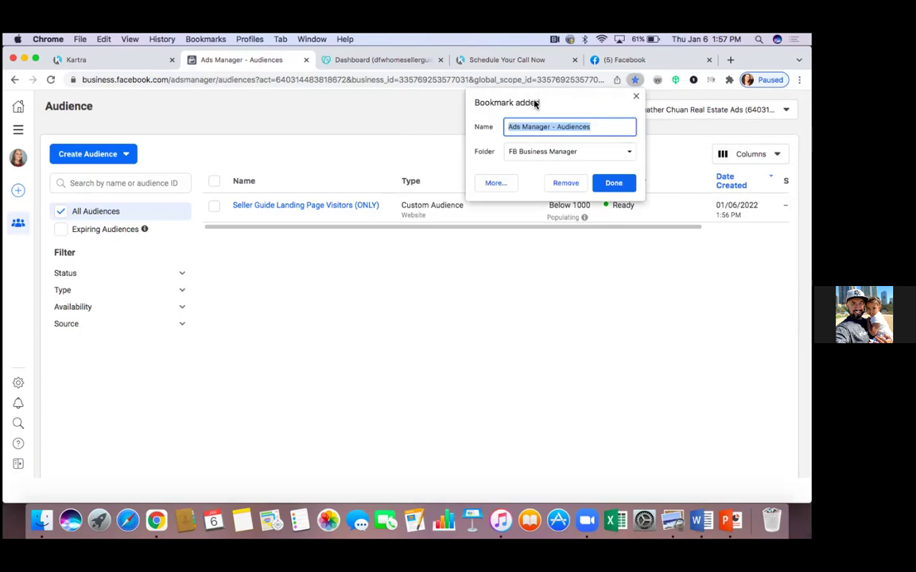
type("Custom Audiences")
left_click(613, 182)
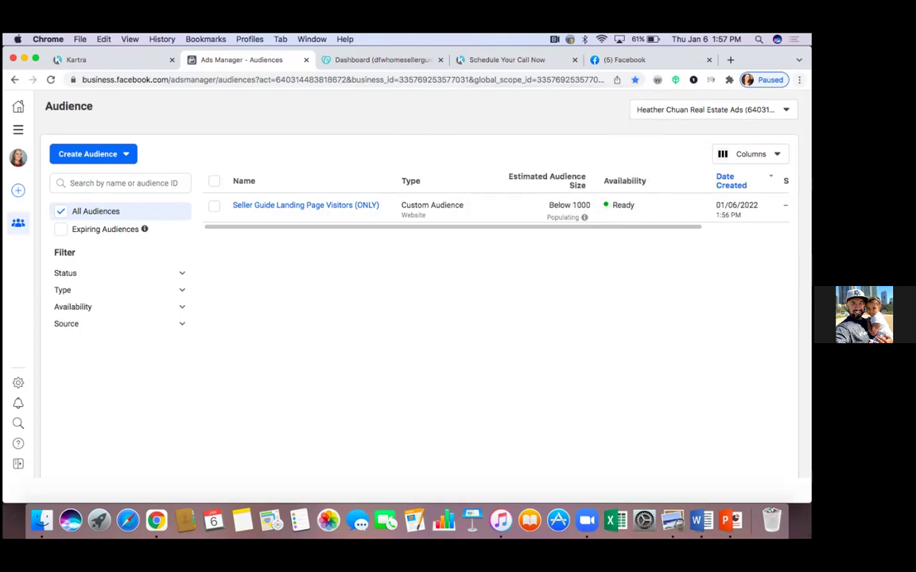
Check the FB Business Manager bookmarks folder for the Custom Audiences bookmark.
left_click(799, 79)
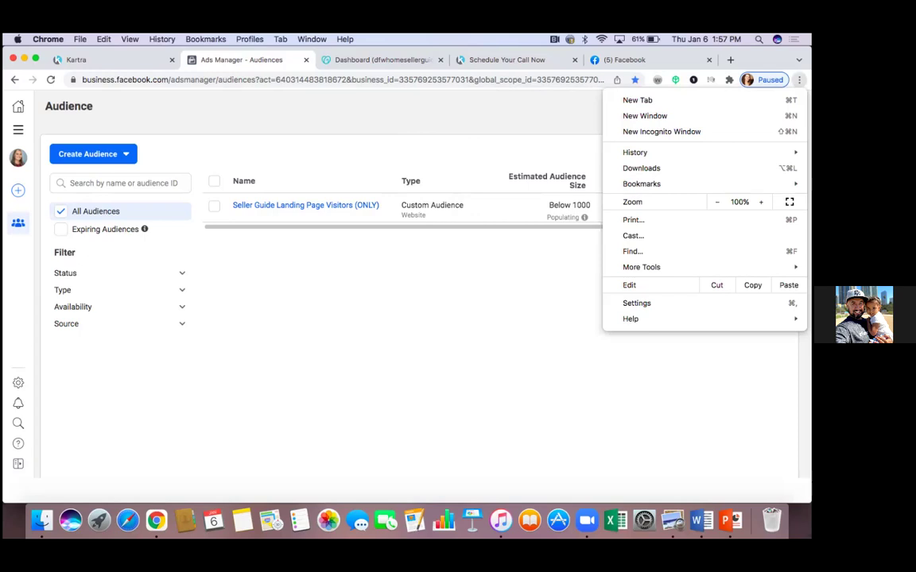
left_click(541, 109)
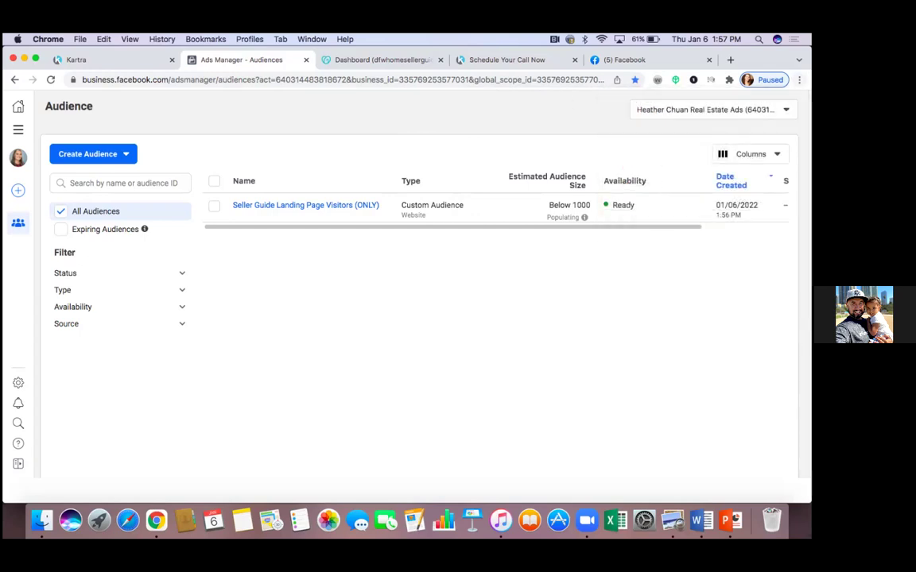
left_click(799, 79)
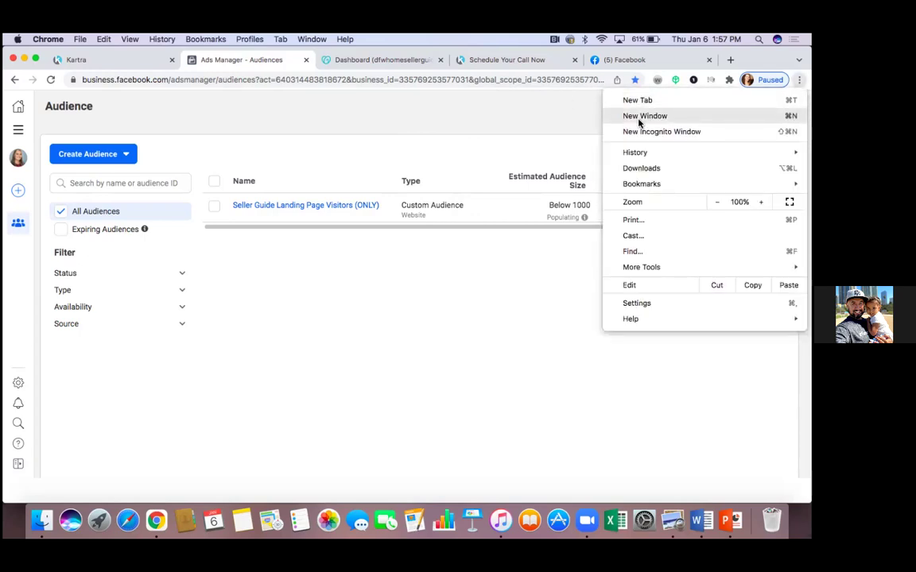
mouse_move(646, 185)
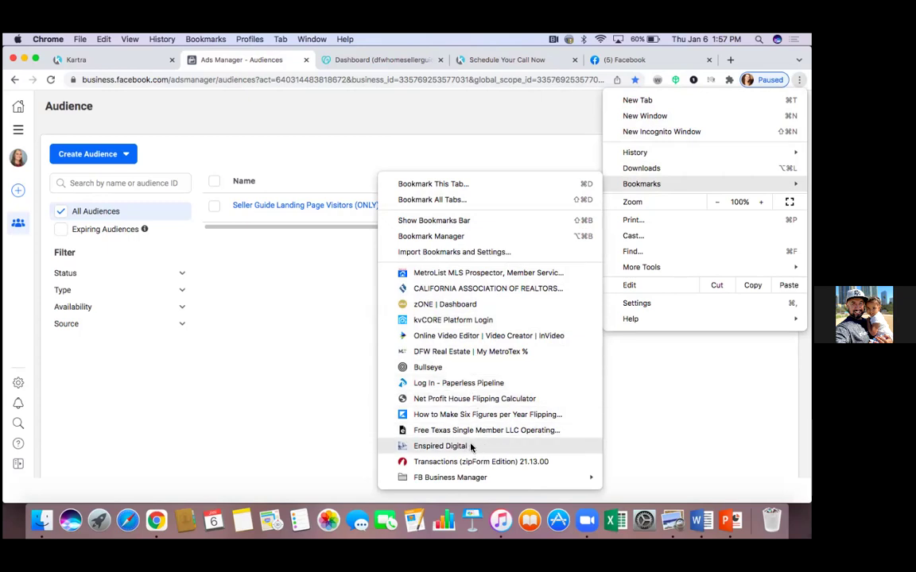
mouse_move(499, 480)
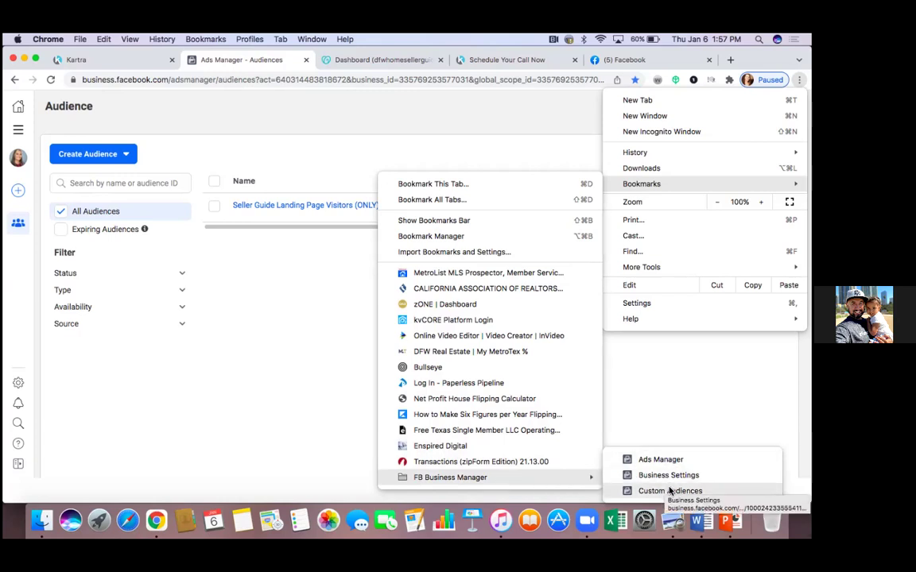
left_click(666, 415)
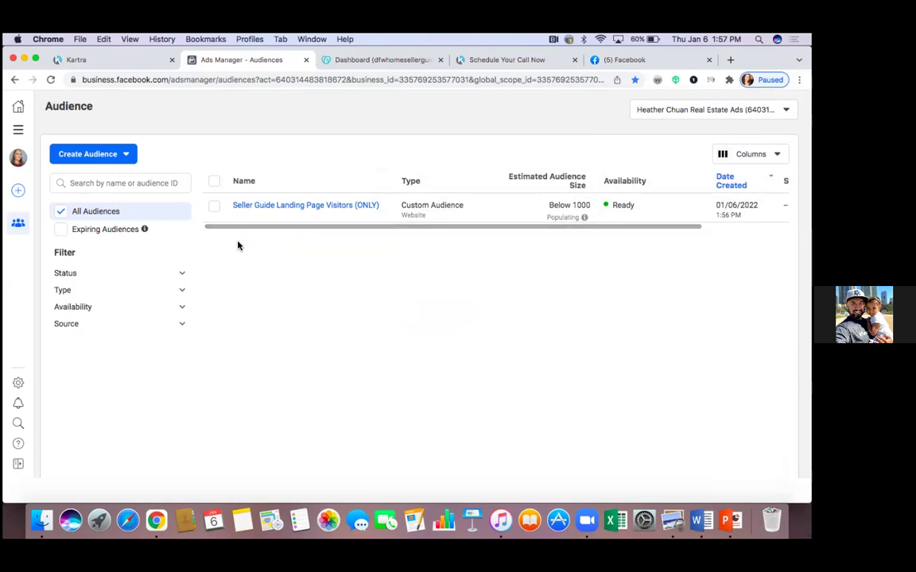
Start a new website custom audience and set its event to people who visited specific web pages.
left_click(109, 157)
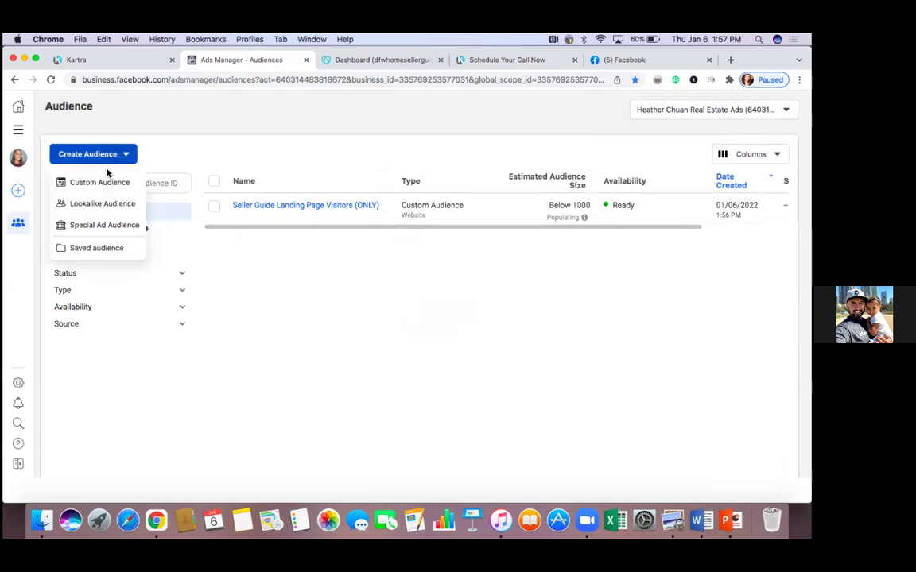
left_click(104, 184)
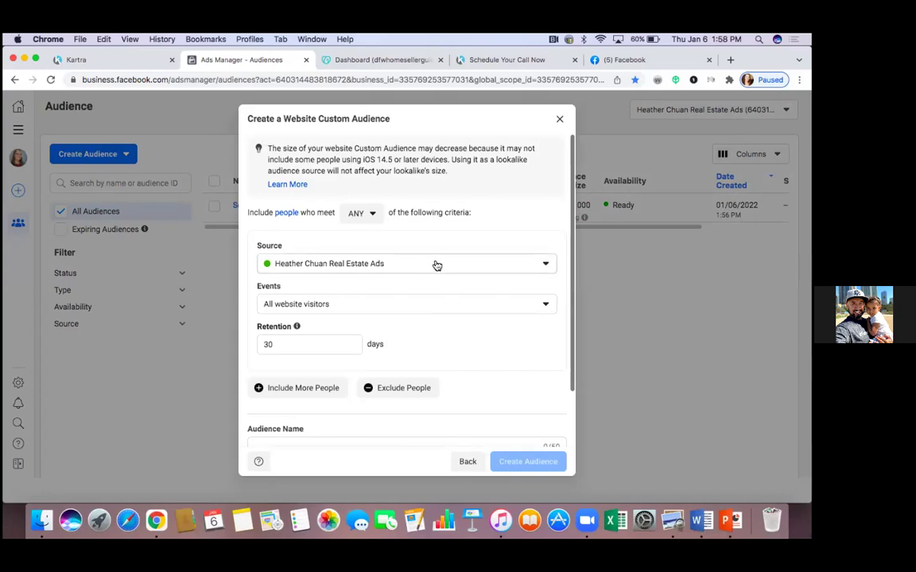
scroll(436, 265, "down", 2)
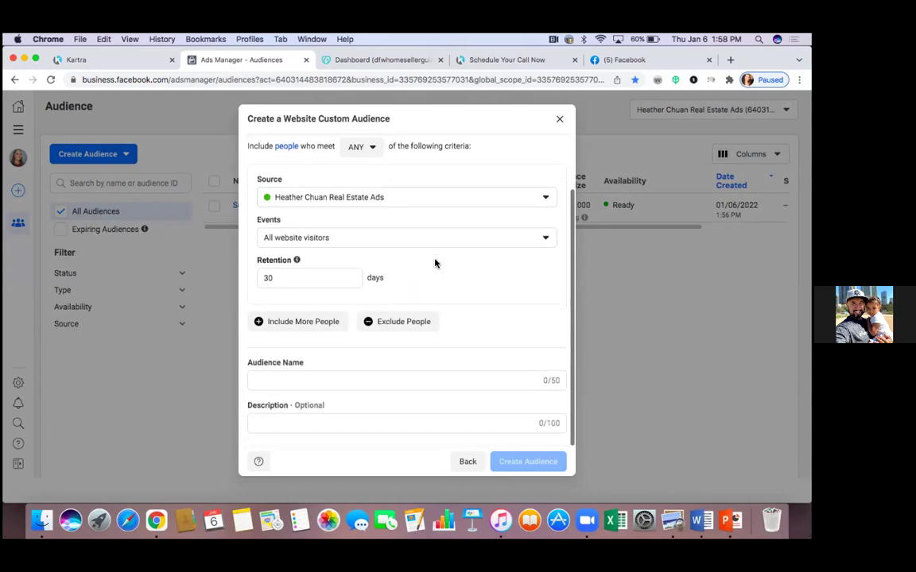
scroll(374, 236, "up", 2)
scroll(374, 236, "down", 2)
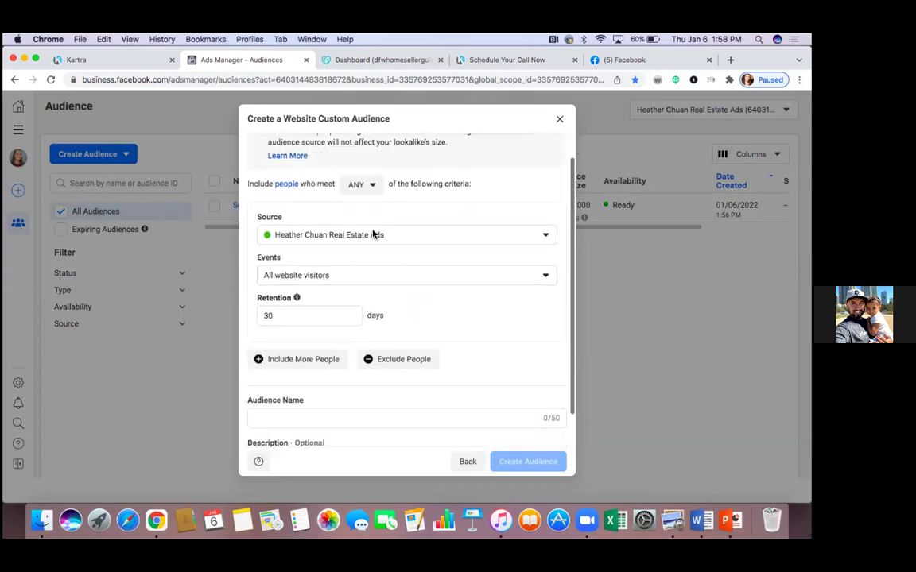
left_click(373, 251)
left_click(274, 338)
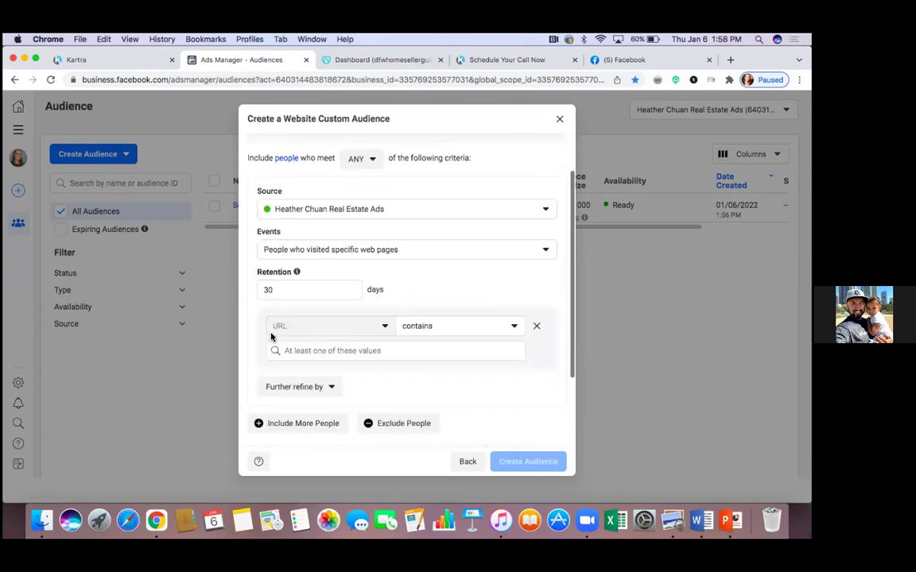
Set the new audience's retention to 90 days and its URL rule to contain dfwhomesellerguide.com/thankyou.
left_click(291, 291)
key("BackSpace")
key("BackSpace")
type("90")
left_click(293, 350)
right_click(293, 349)
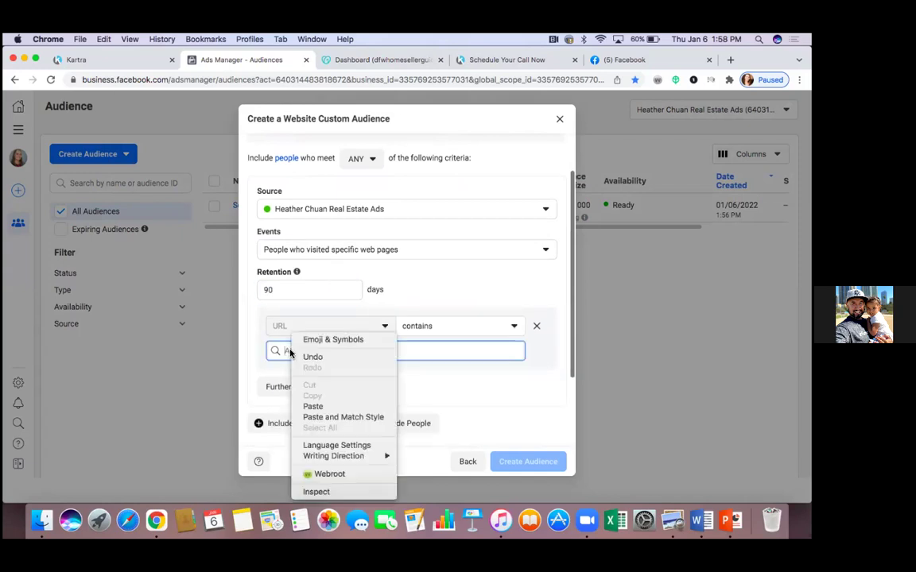
left_click(313, 408)
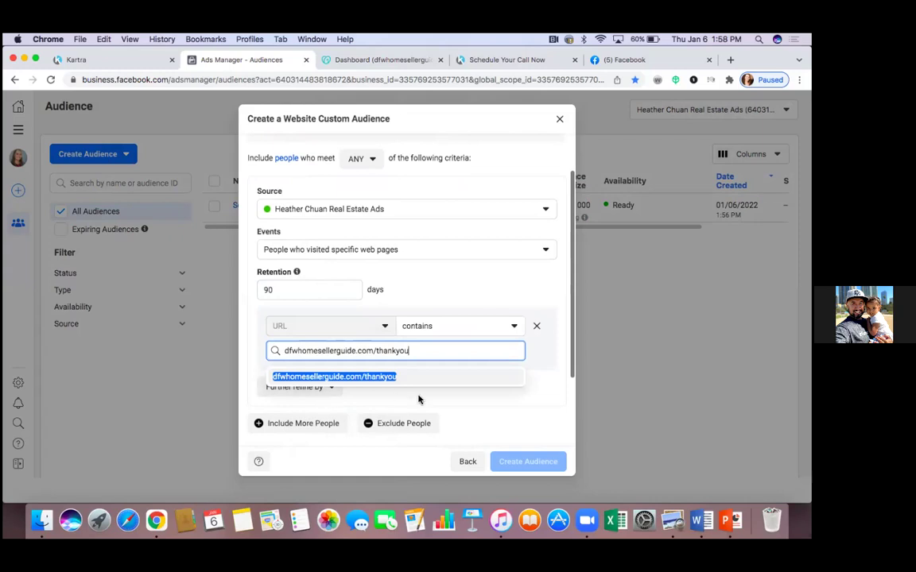
key("Return")
Name the audience "Seller Guide Leads", create it, and return to the audience list.
scroll(449, 405, "down", 5)
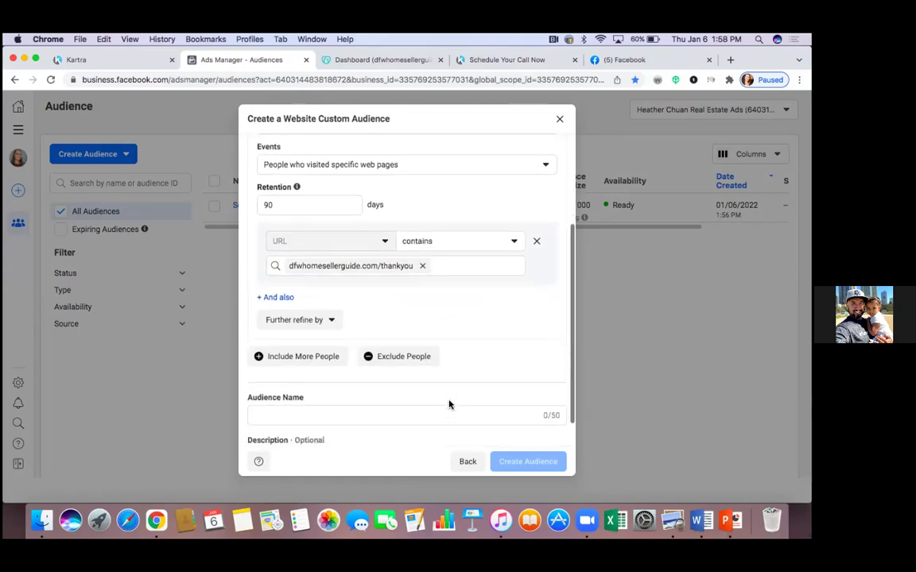
left_click(343, 381)
type("Selle")
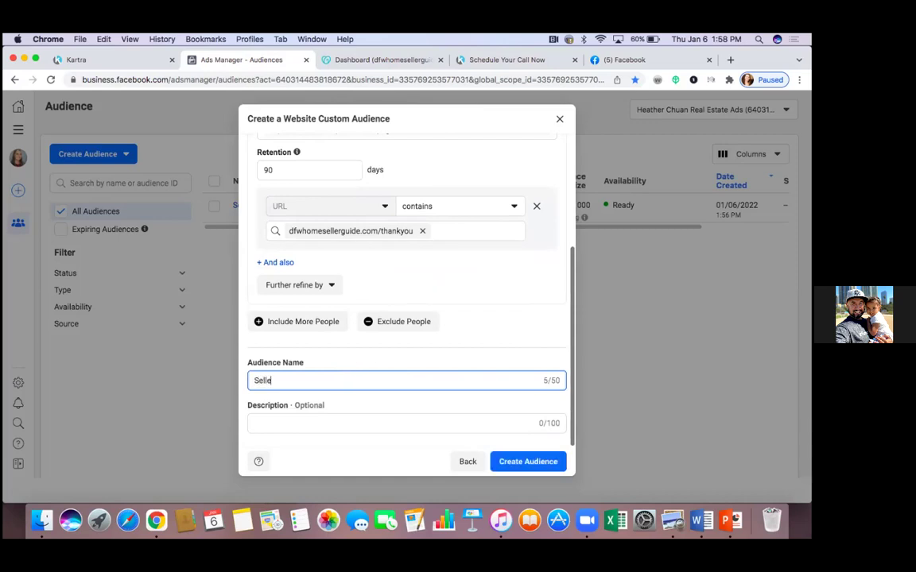
type("r Guide Leads")
left_click(514, 463)
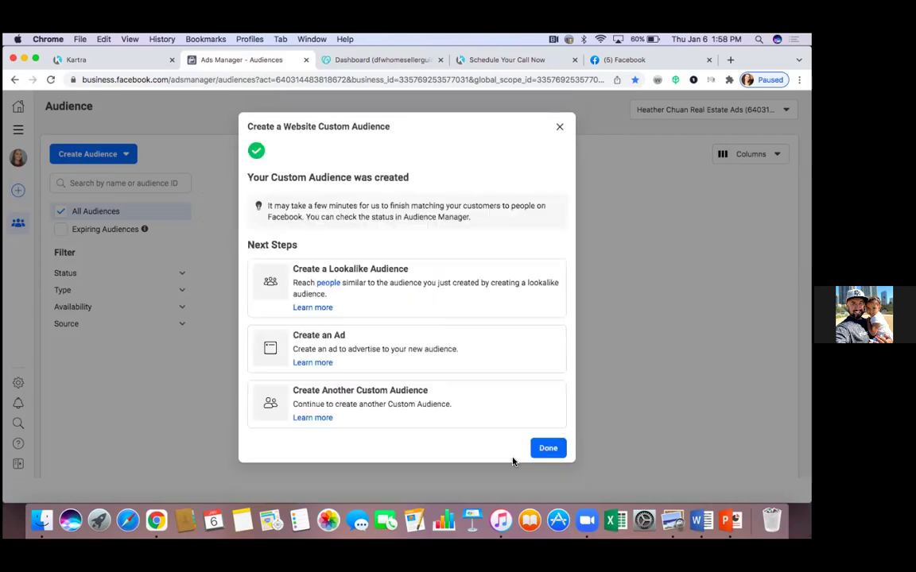
left_click(558, 452)
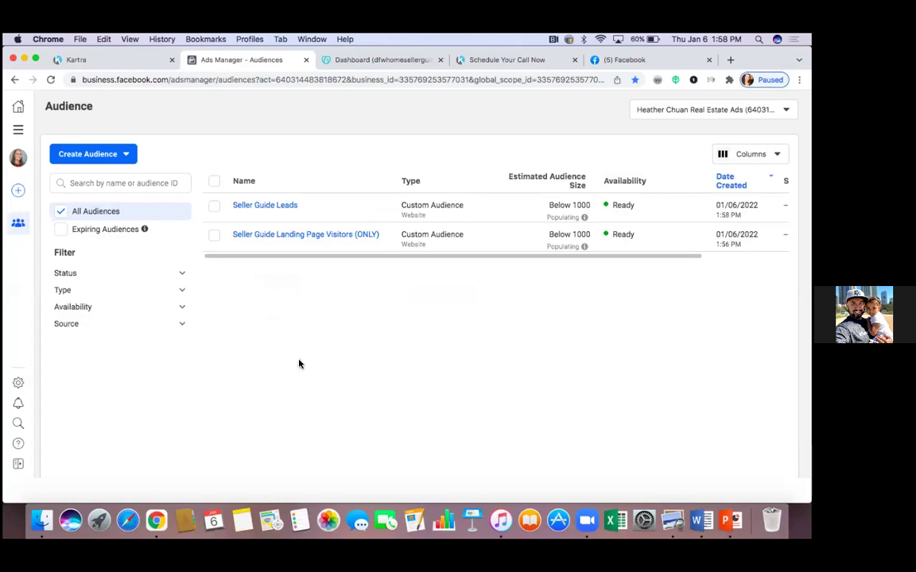
Start a new website custom audience and choose people who visited specific web pages as its event.
left_click(118, 155)
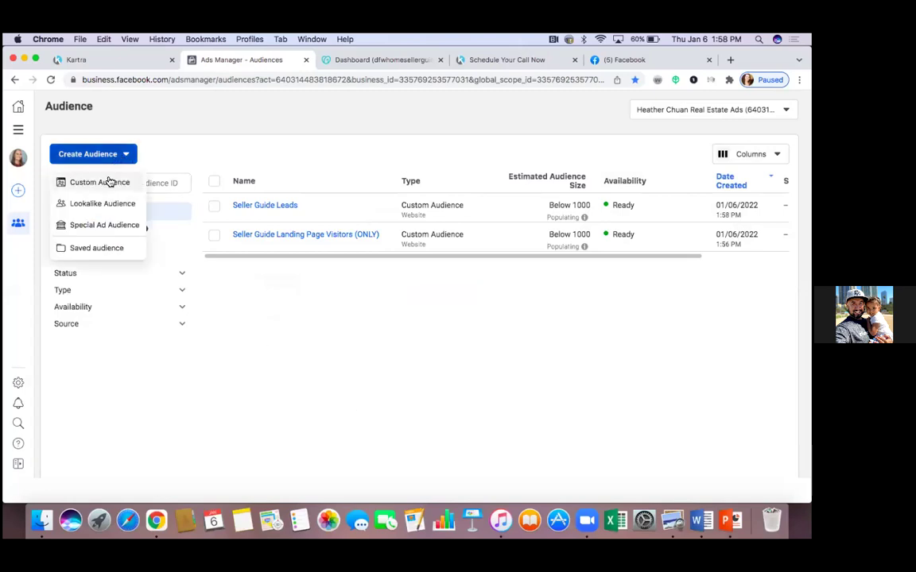
left_click(105, 182)
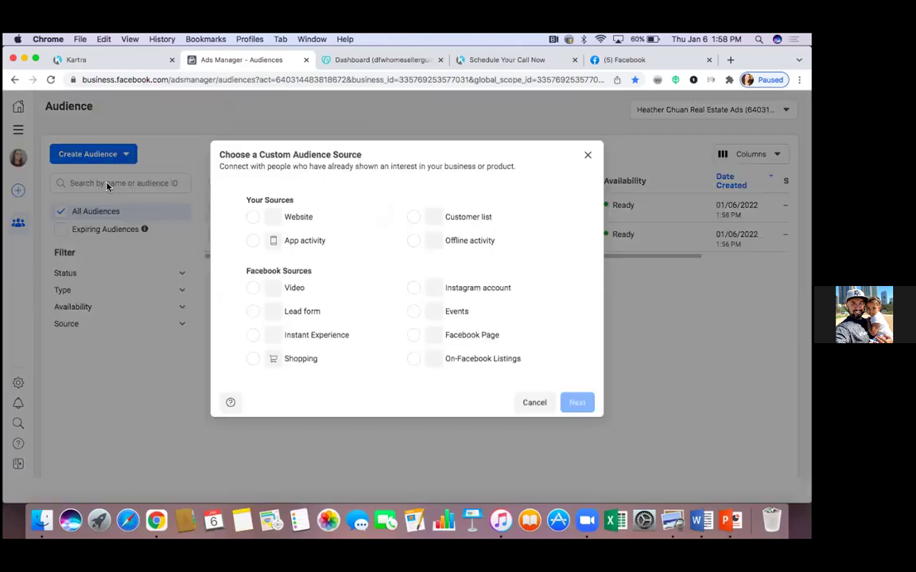
left_click(252, 217)
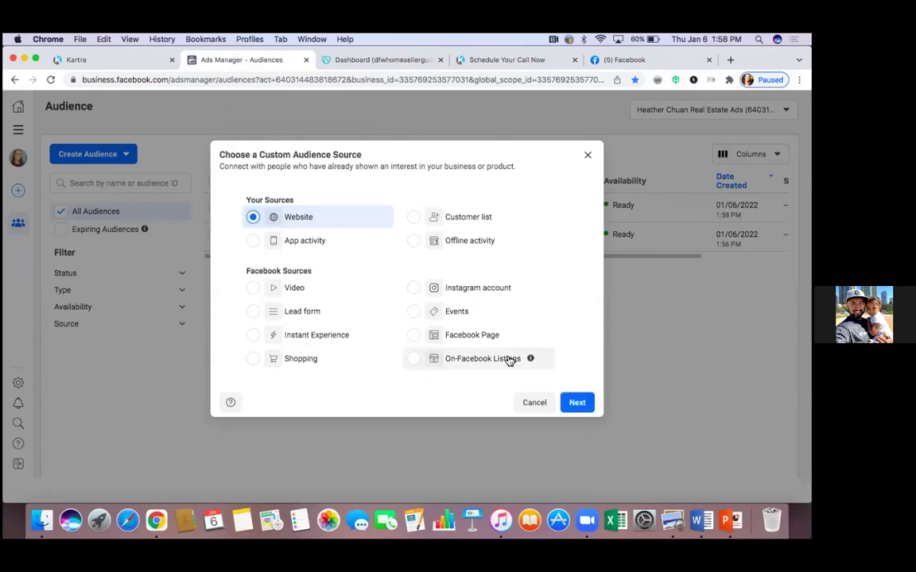
left_click(578, 403)
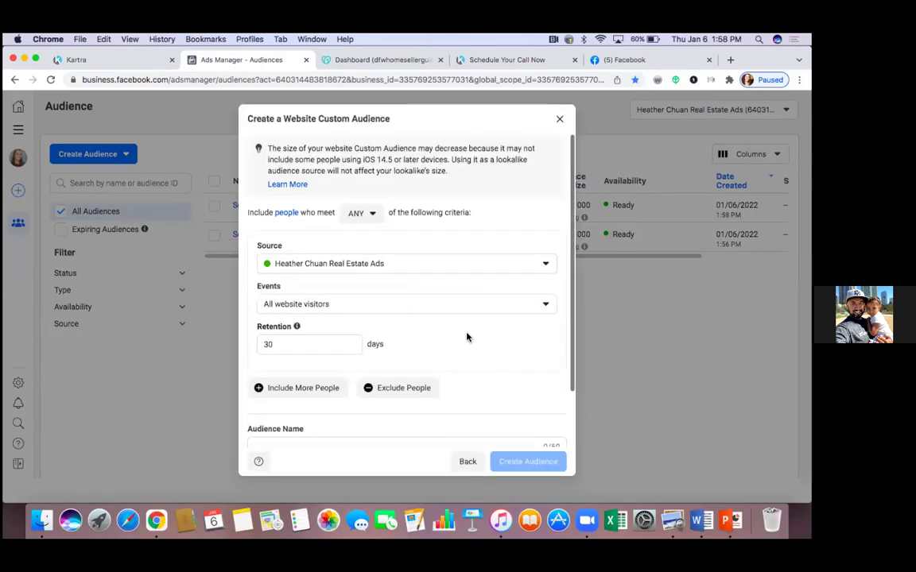
scroll(466, 337, "down", 3)
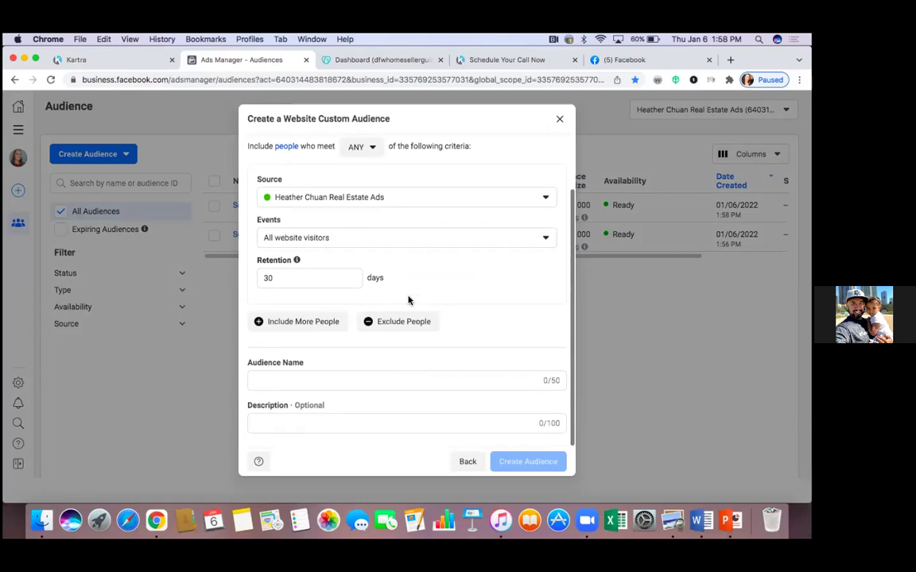
left_click(452, 239)
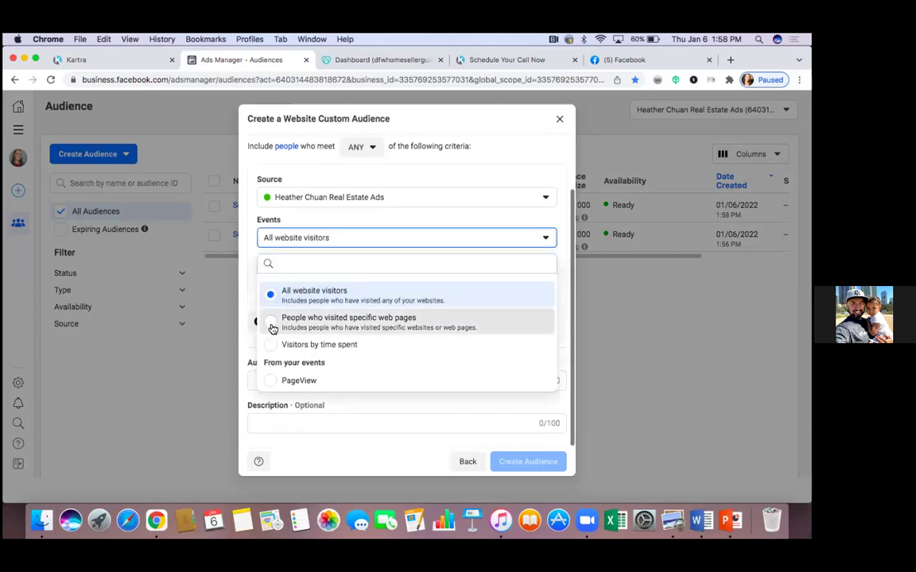
left_click(274, 325)
Set the new website audience's retention to 180 days.
left_click(315, 276)
key("BackSpace")
key("BackSpace")
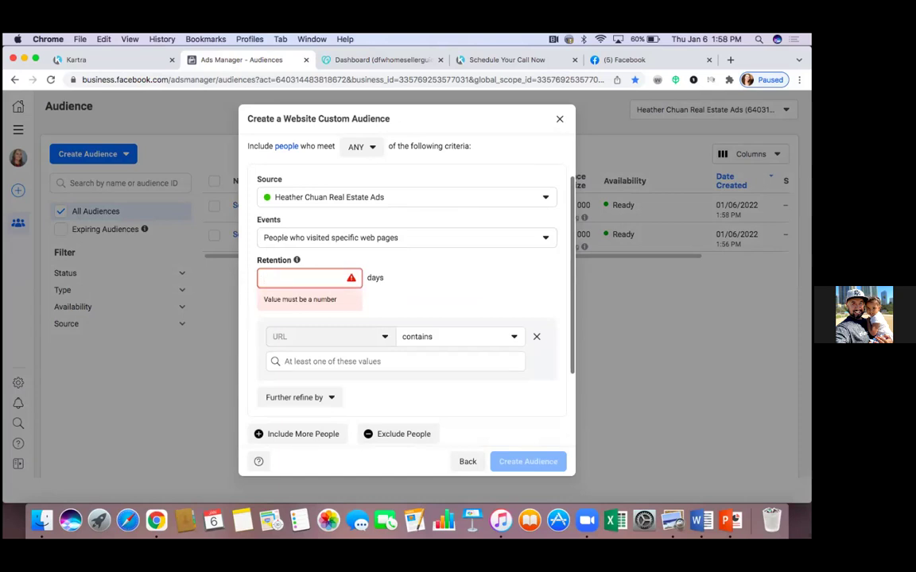
type("180")
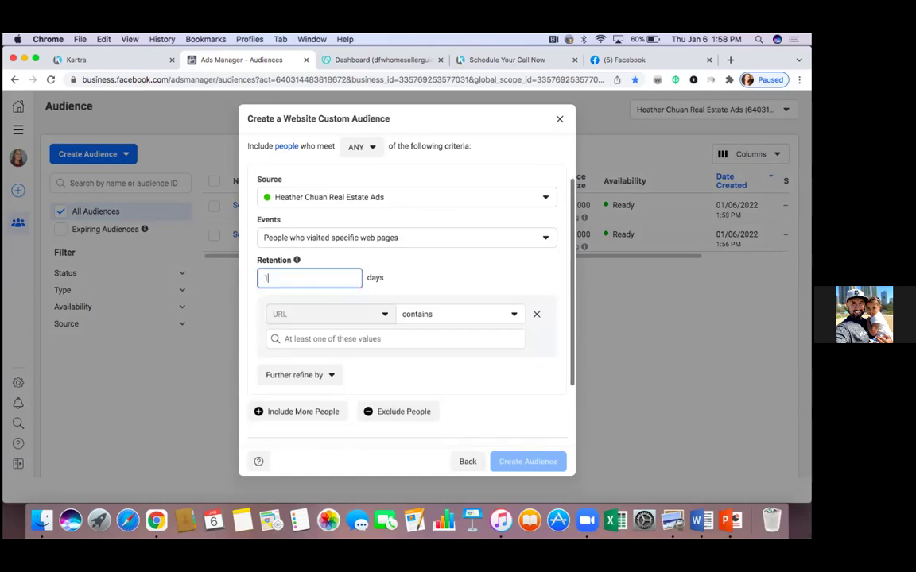
left_click(431, 275)
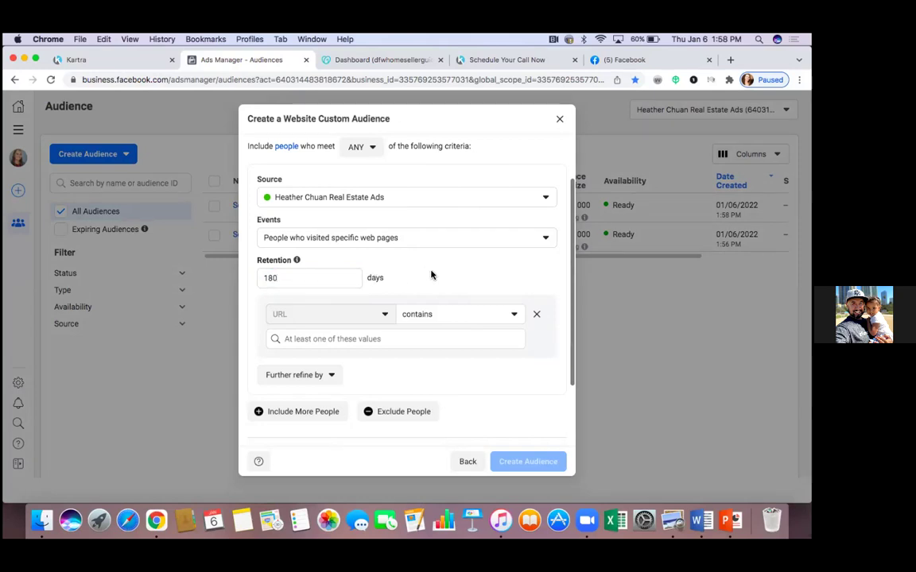
scroll(430, 275, "down", 3)
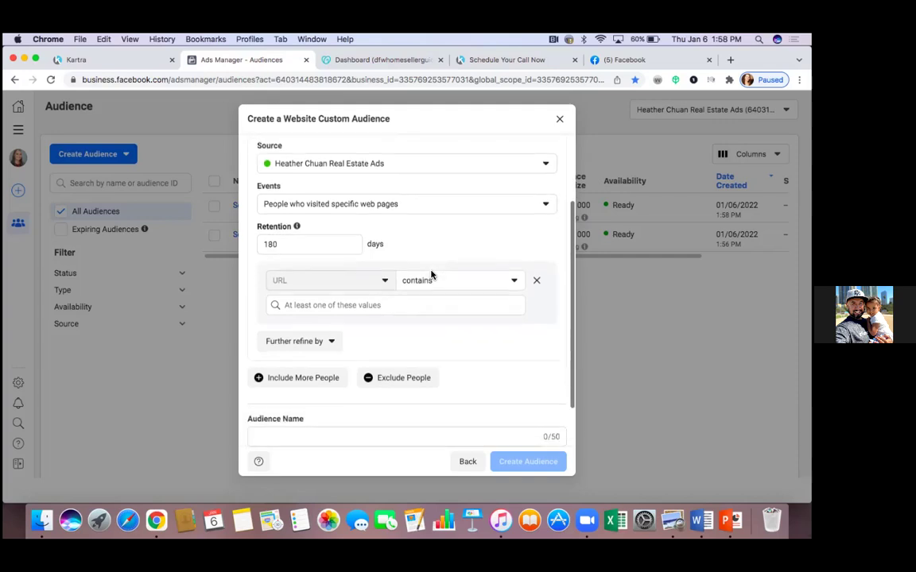
scroll(430, 275, "up", 3)
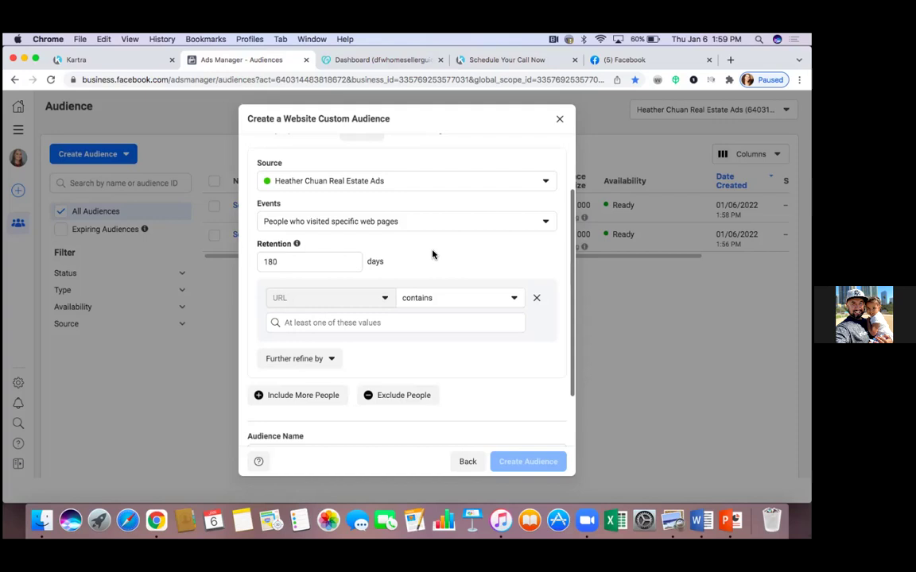
left_click(445, 225)
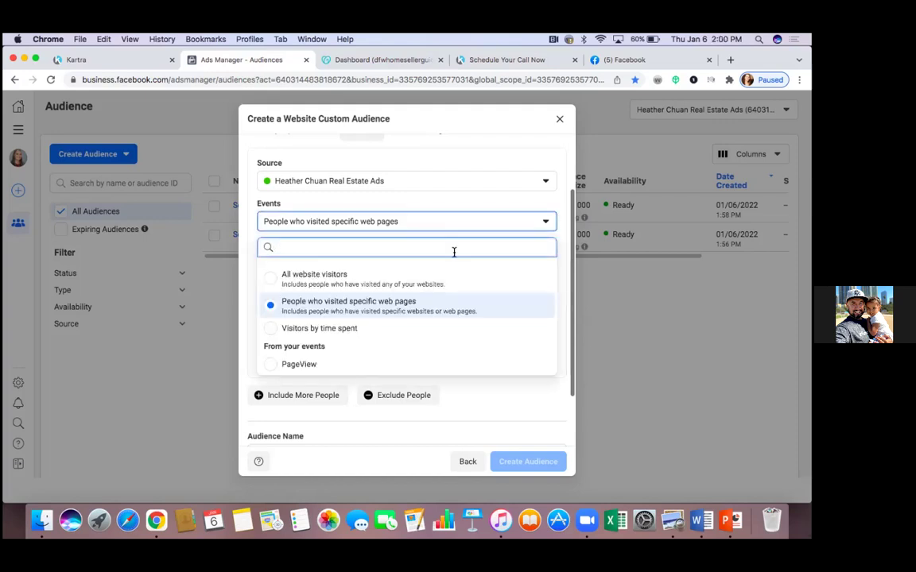
left_click(274, 309)
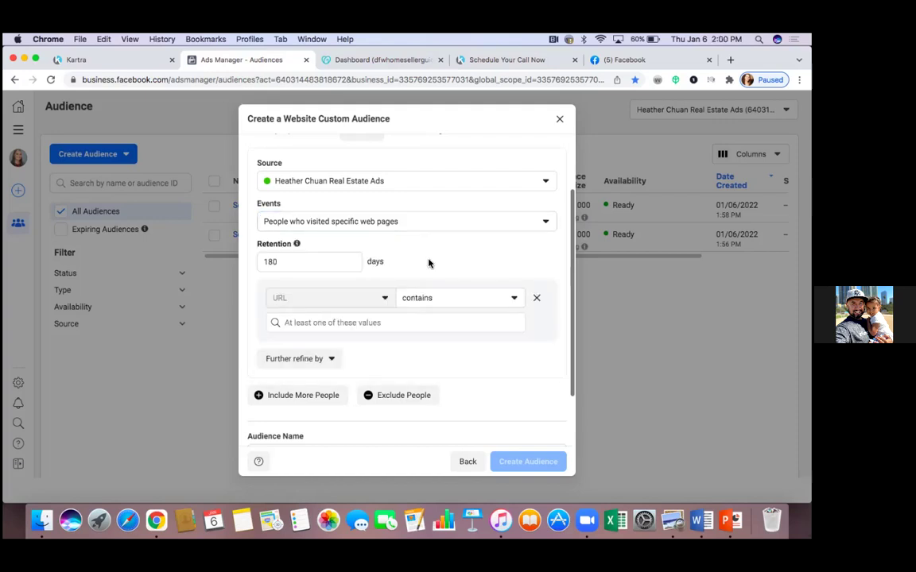
scroll(426, 273, "down", 2)
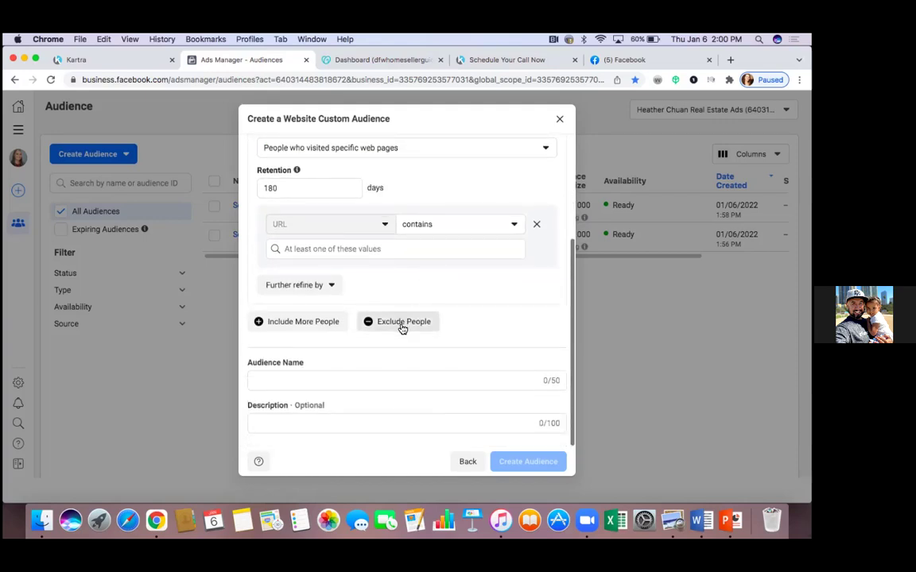
scroll(401, 291, "up", 1)
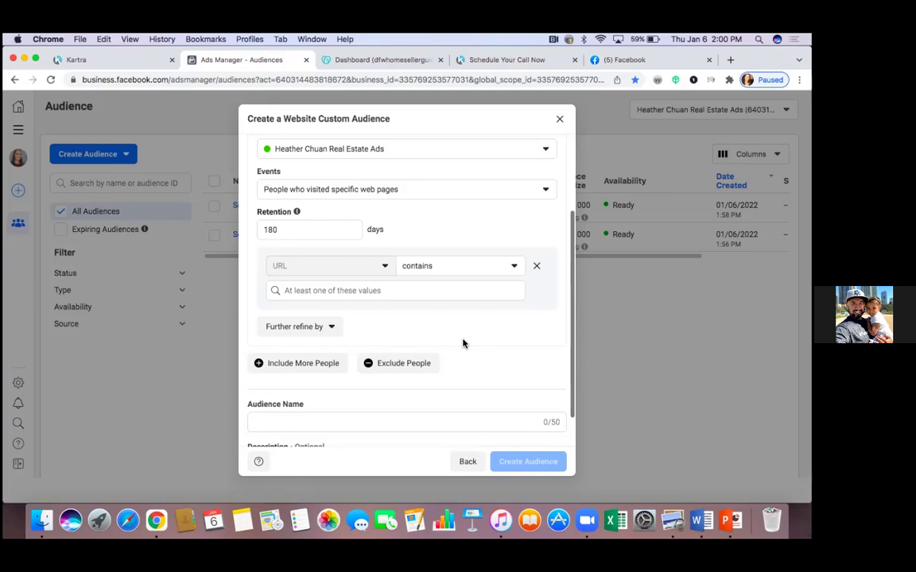
scroll(463, 344, "down", 2)
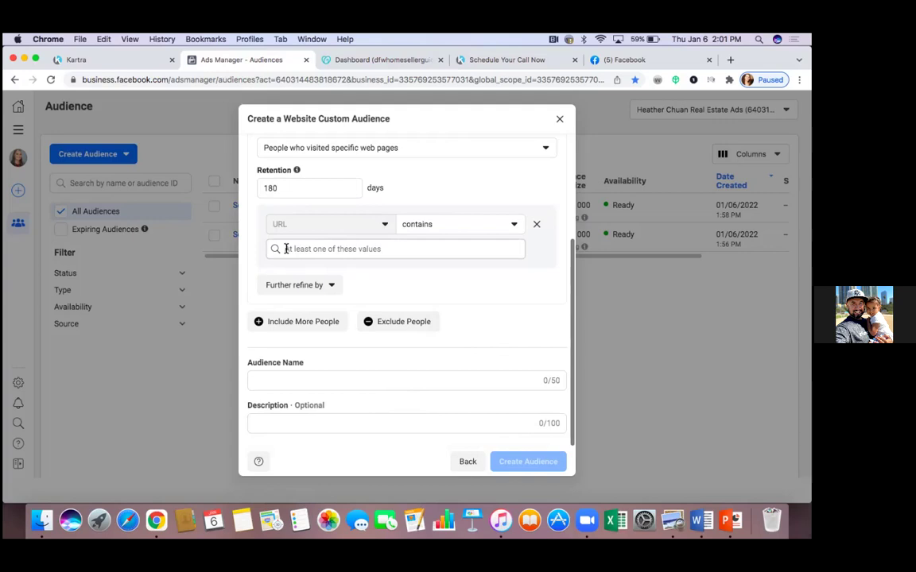
Switch to Kartra and copy dfwhomesellerguide.com/callconfirmed from the publish link of the HC Seller Guide Call Confirmed page.
left_click(120, 62)
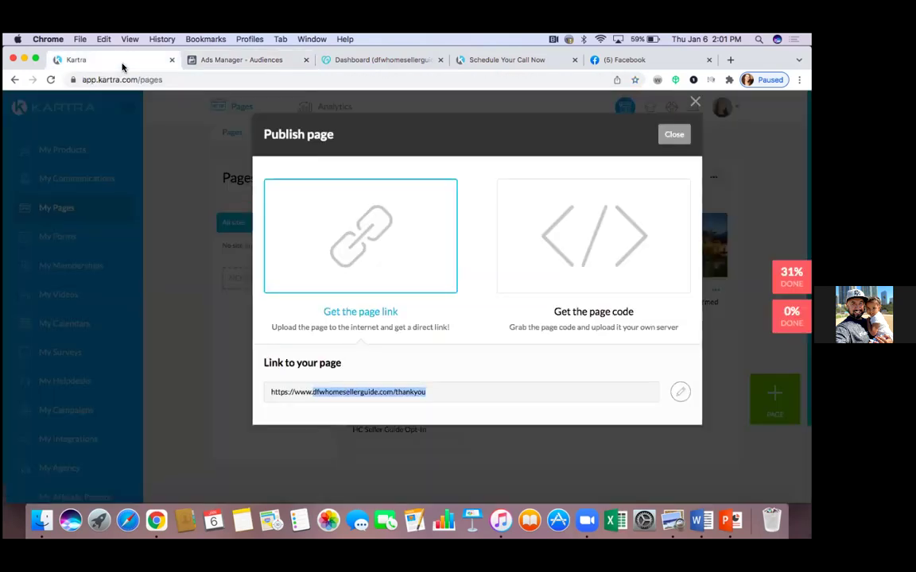
left_click(695, 101)
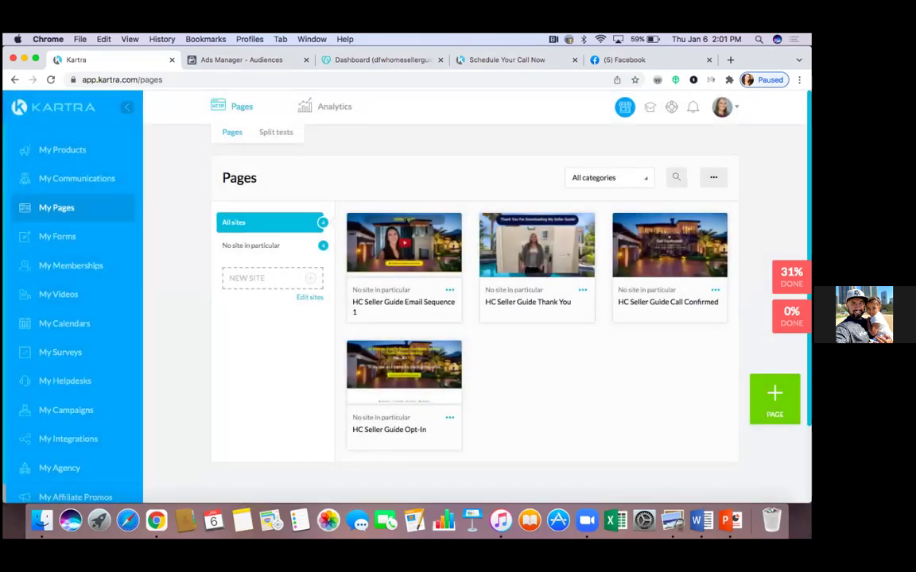
left_click(715, 289)
left_click(751, 270)
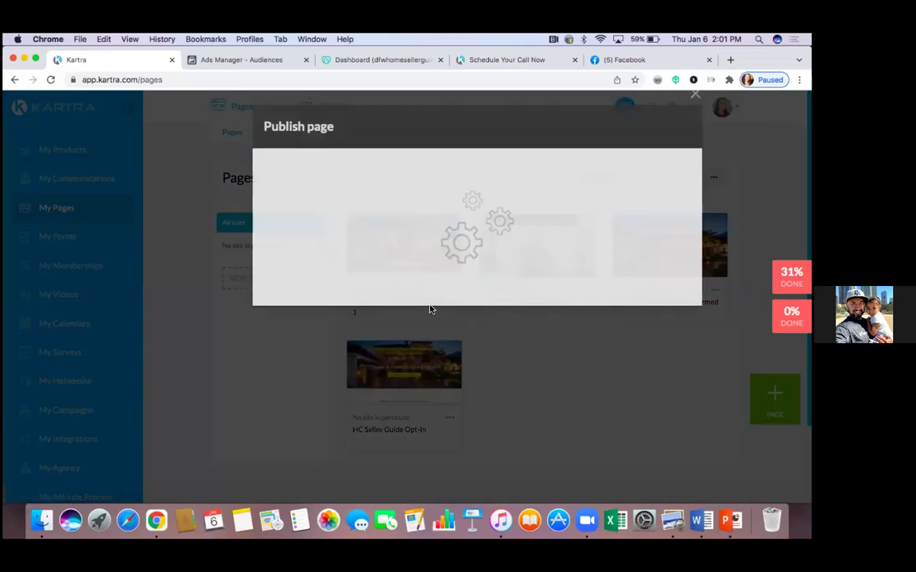
left_click(397, 252)
left_click_drag(396, 254, 352, 393)
right_click(352, 393)
left_click(371, 387)
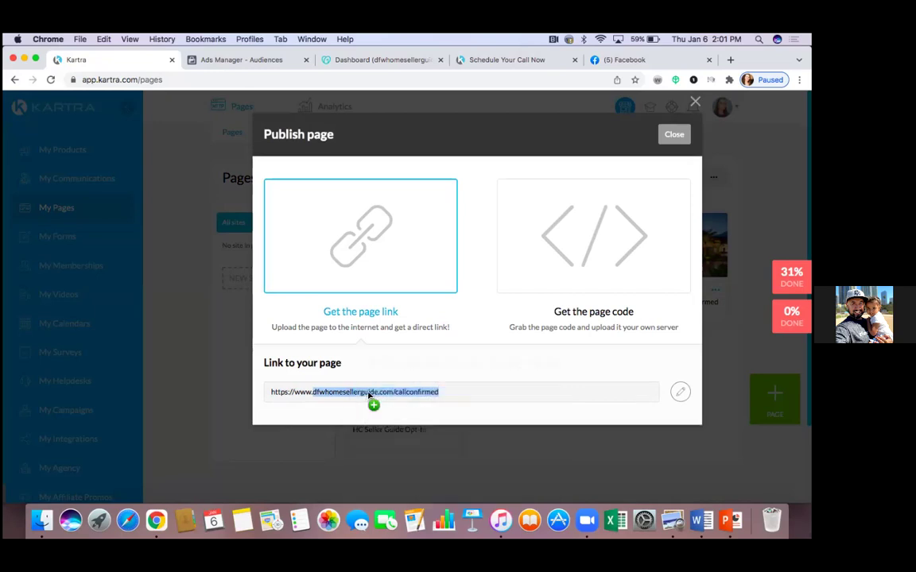
left_click(677, 135)
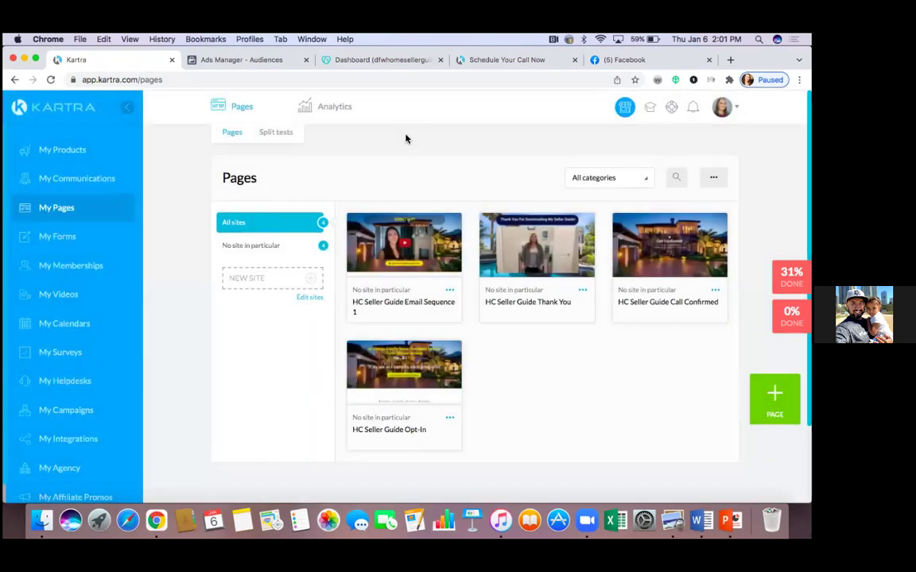
Back in Ads Manager, set the audience's URL rule to contain dfwhomesellerguide.com/callconfirmed.
left_click(249, 61)
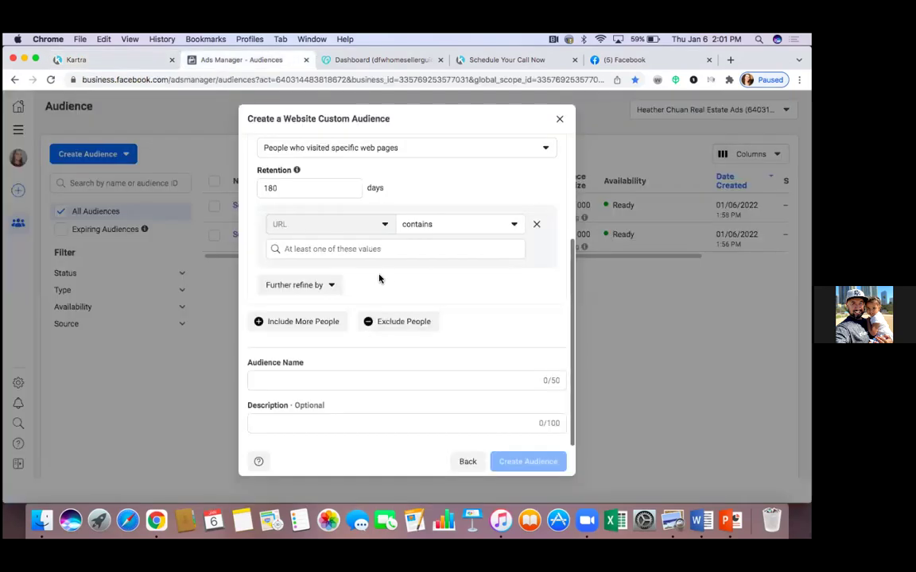
left_click(296, 249)
right_click(296, 249)
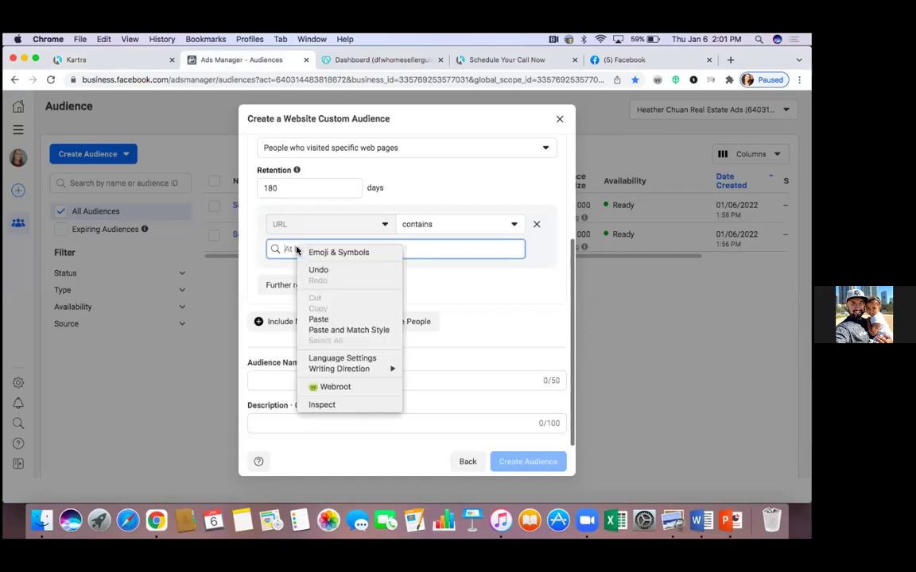
left_click(325, 317)
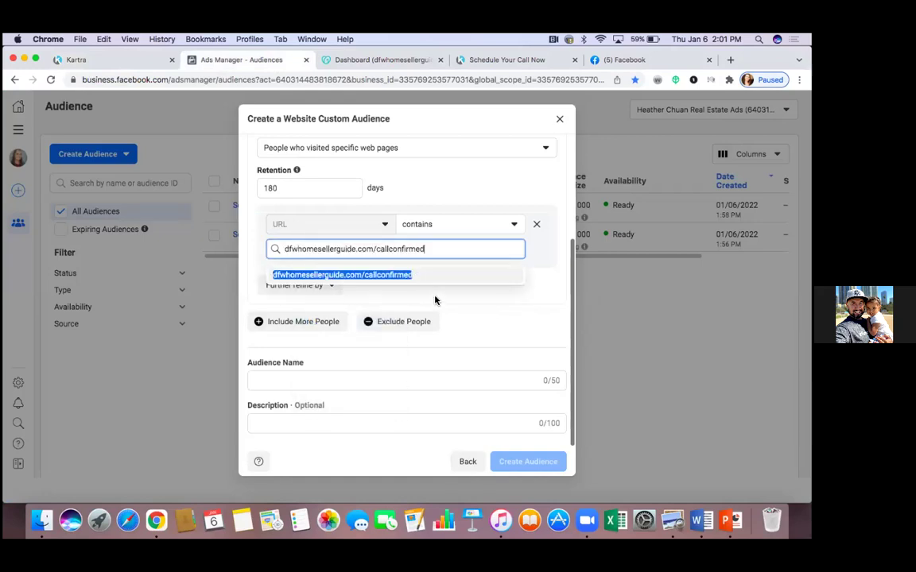
key("Return")
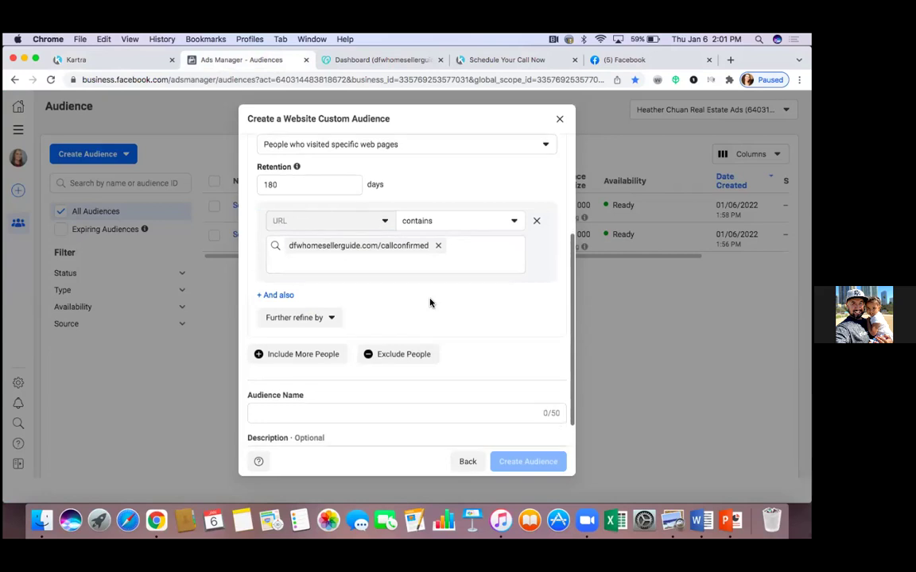
Name the audience "Scheduled Appointments", review its criteria and create it.
scroll(431, 302, "down", 1)
left_click(310, 378)
type("Schedule")
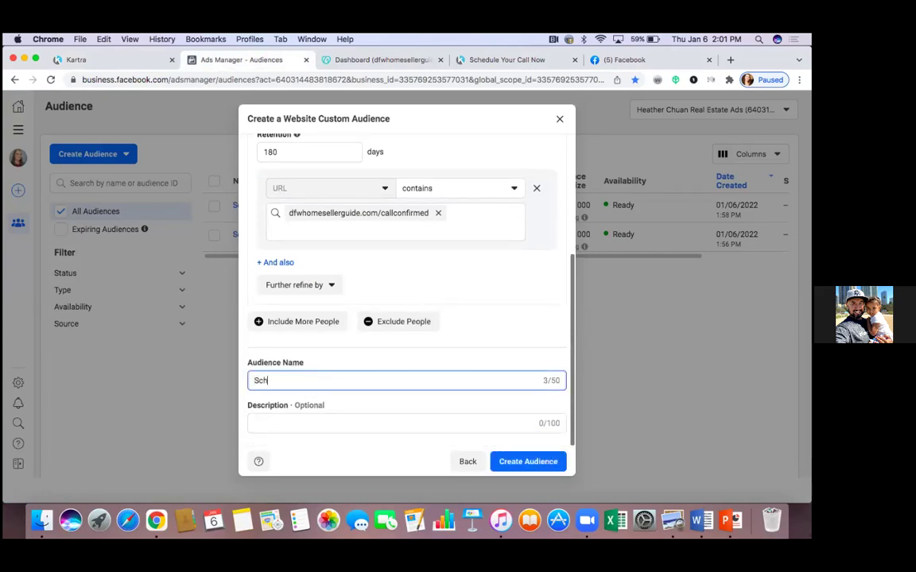
type("Appointments")
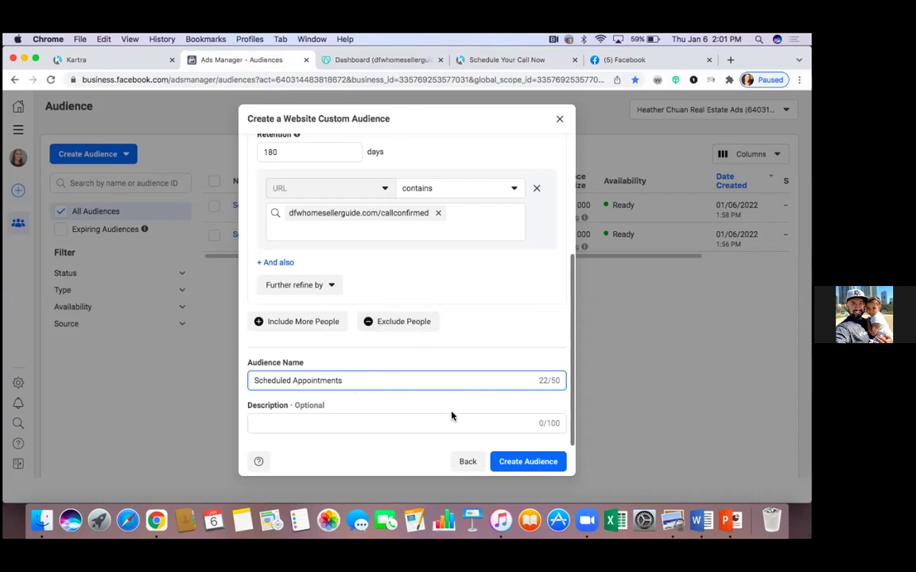
scroll(451, 416, "up", 5)
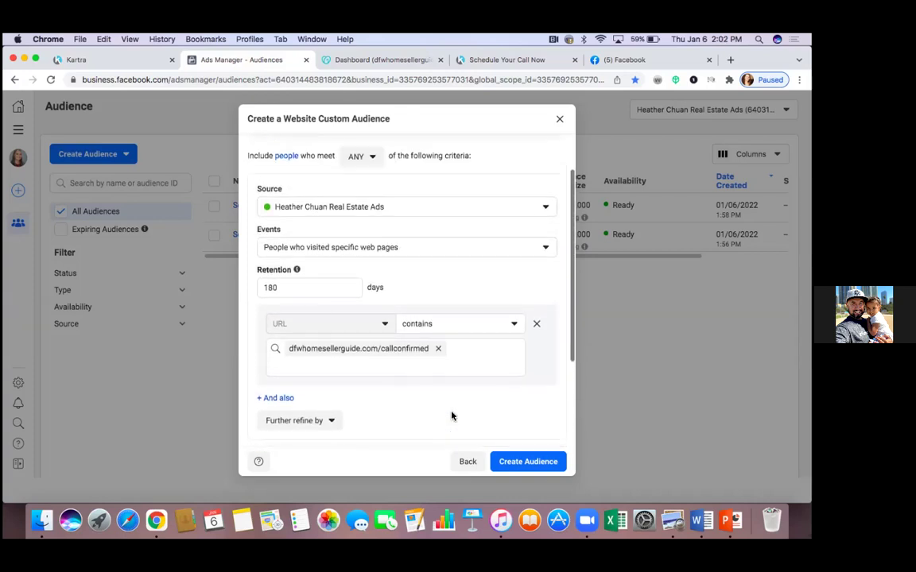
scroll(452, 416, "down", 2)
scroll(452, 415, "down", 3)
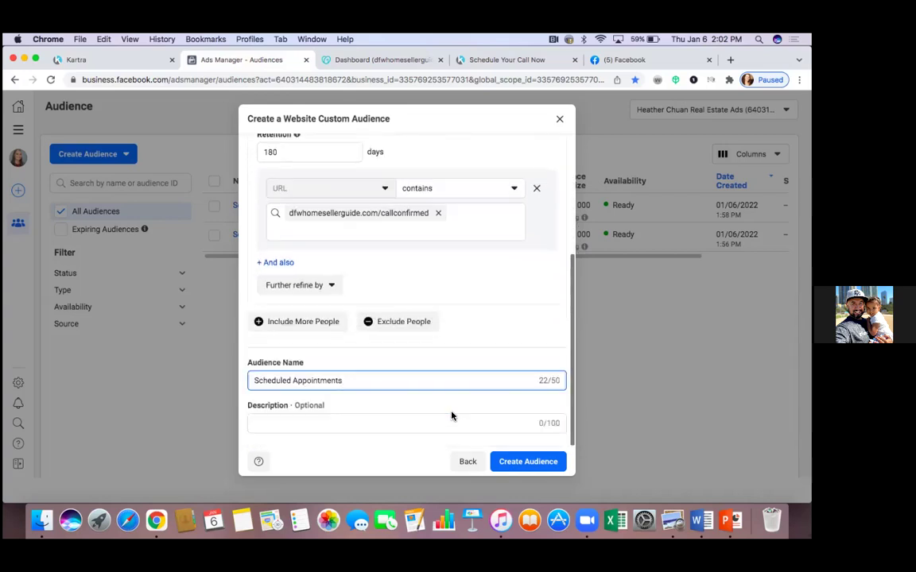
left_click(526, 469)
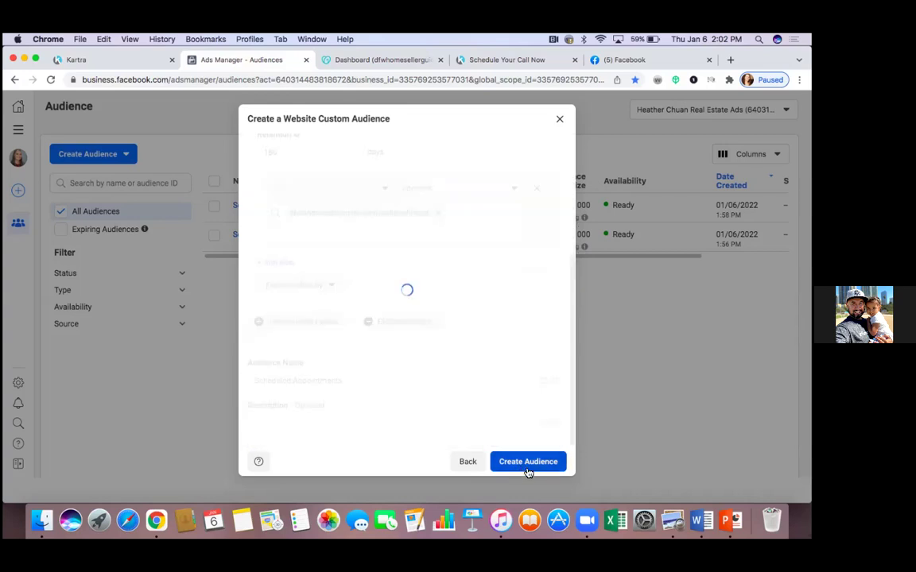
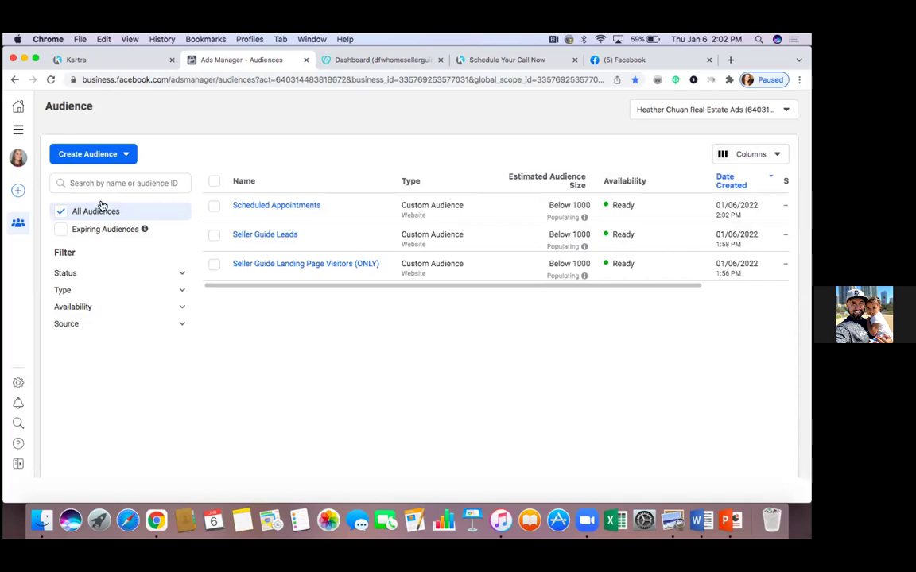
Start another custom audience with Facebook Page as its source.
left_click(112, 157)
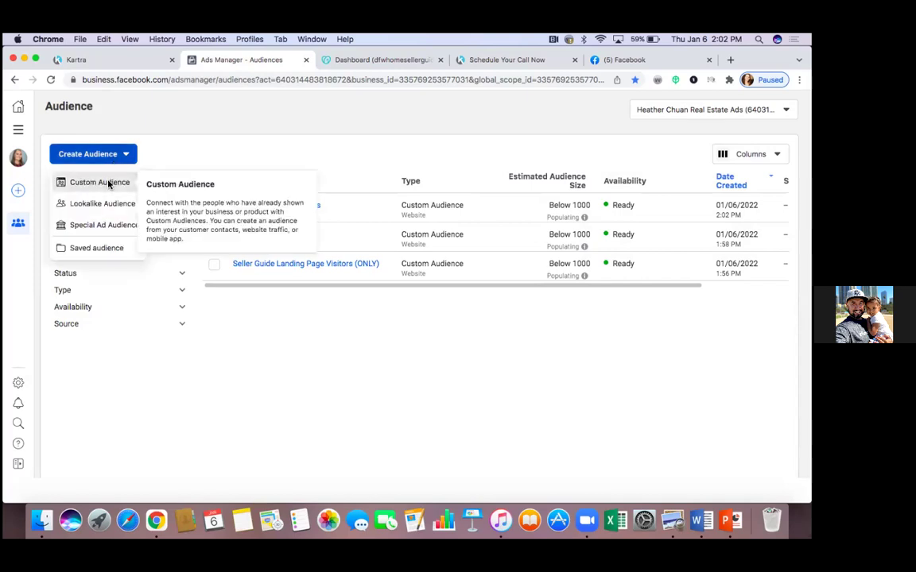
left_click(111, 182)
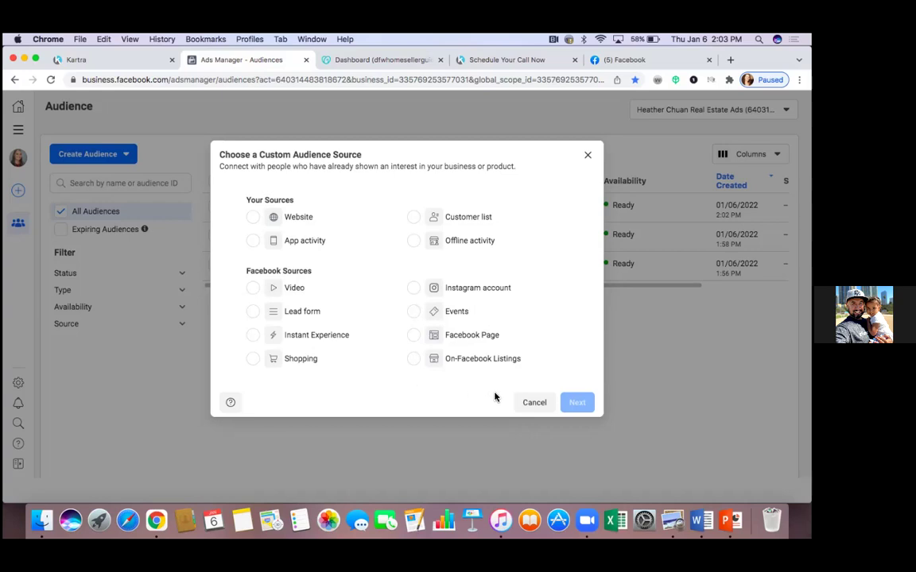
left_click(489, 337)
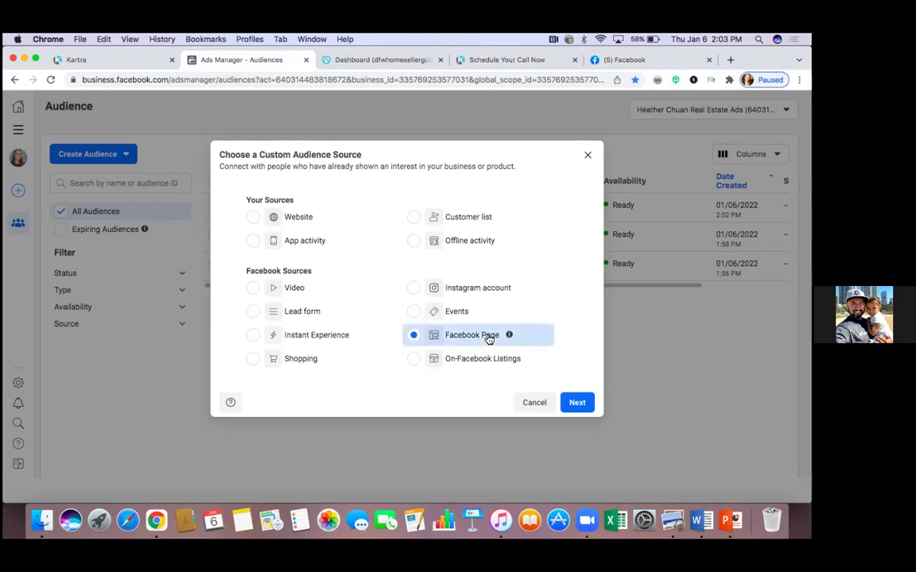
left_click(578, 404)
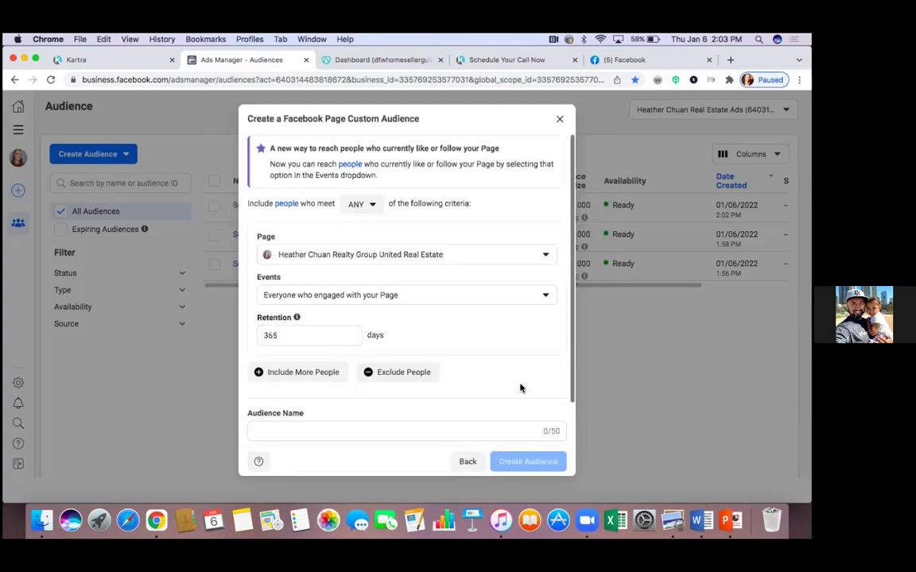
Set the Page audience's event to people who engaged with any post or ad and name it "People who engaged with any post or ad".
left_click(457, 298)
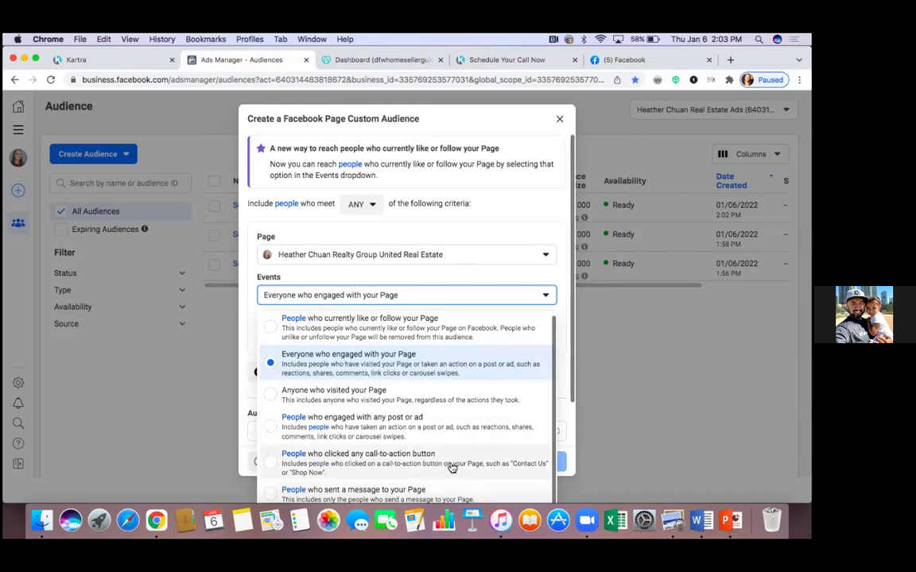
left_click(432, 429)
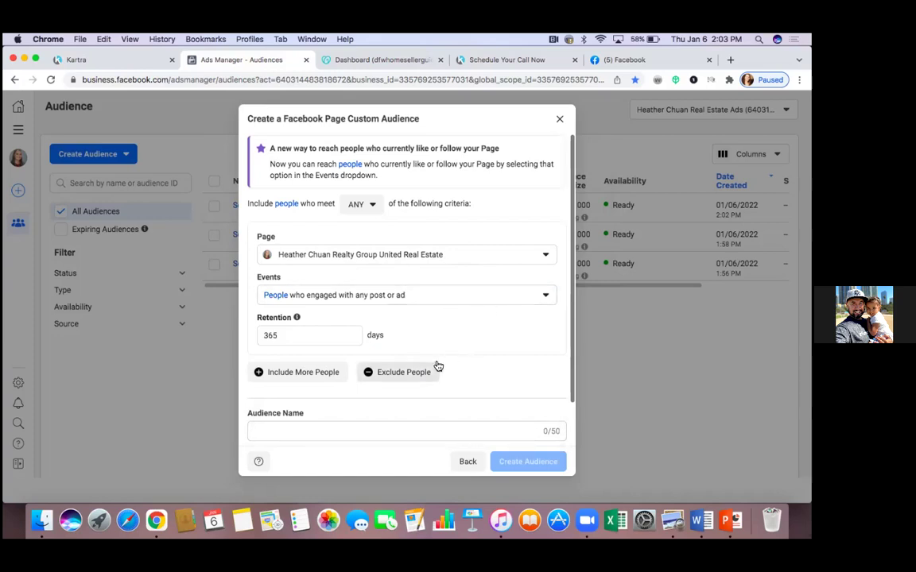
scroll(434, 372, "down", 1)
left_click(380, 378)
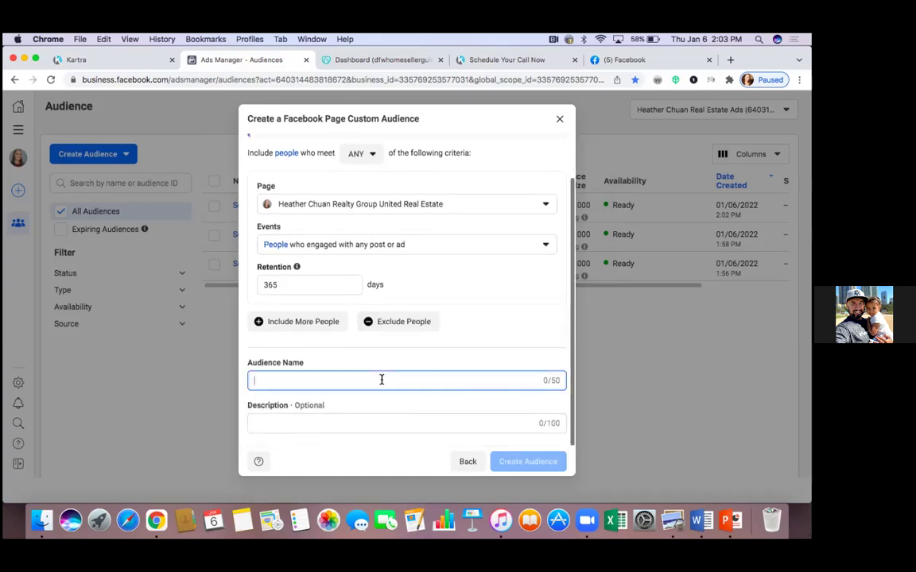
type("Peopl")
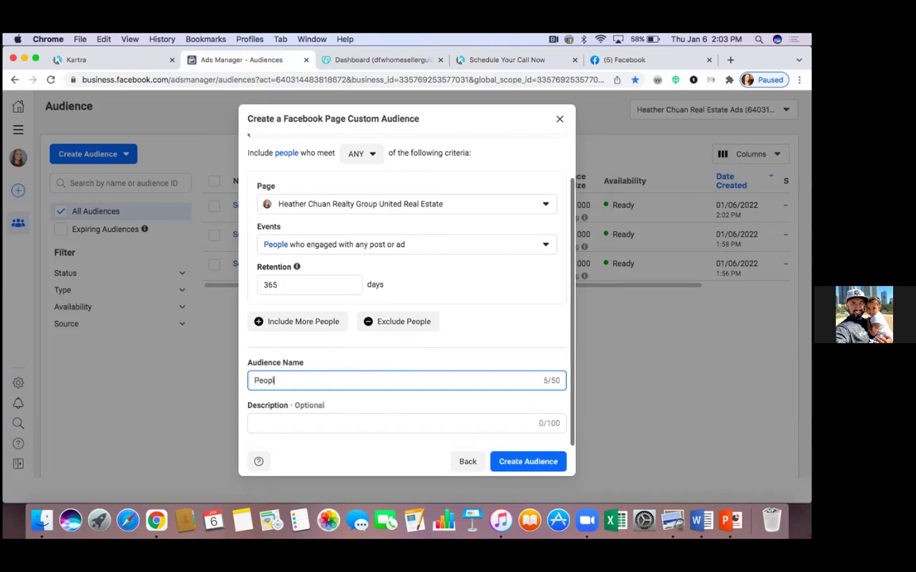
type("e who engaged with and")
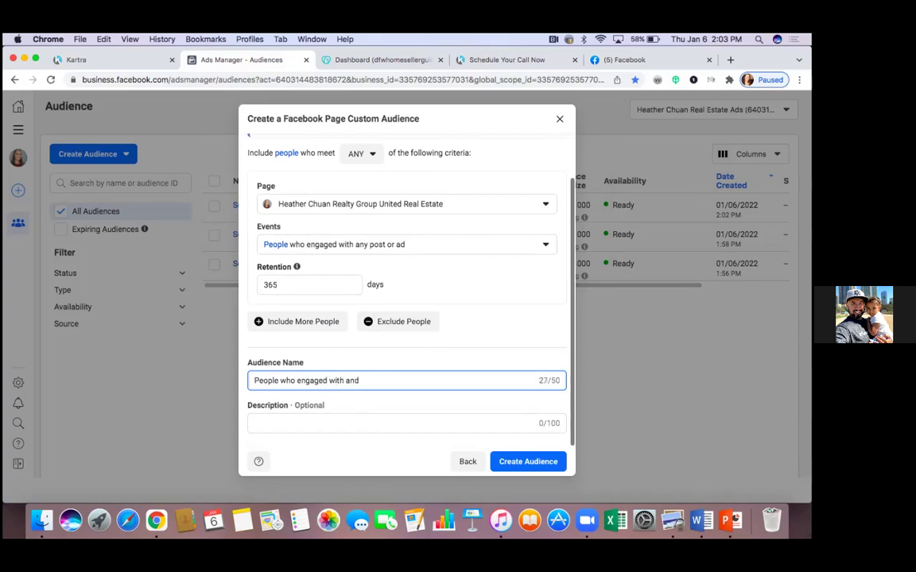
key("BackSpace")
type("y post or ad")
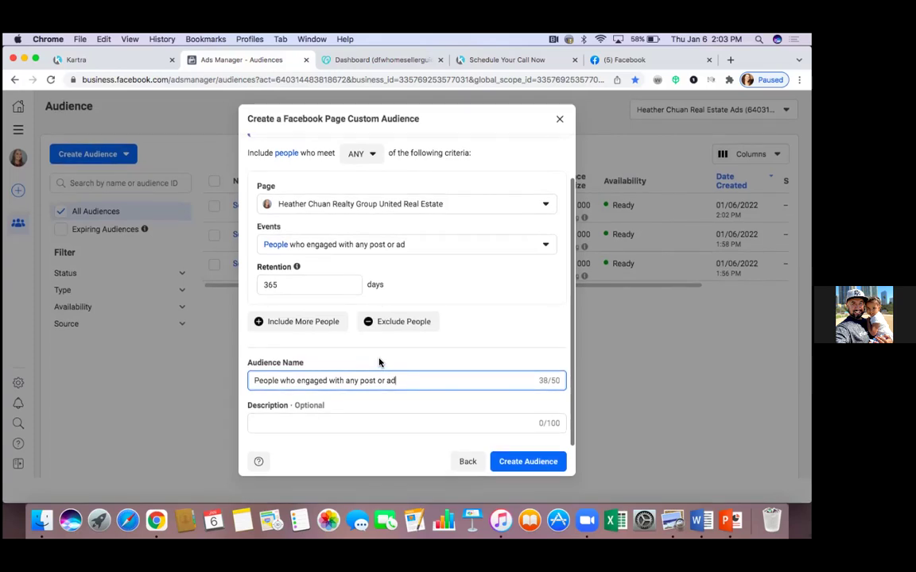
Set the Page audience's retention to 90 days, create the audience and close the creation dialog.
left_click(294, 283)
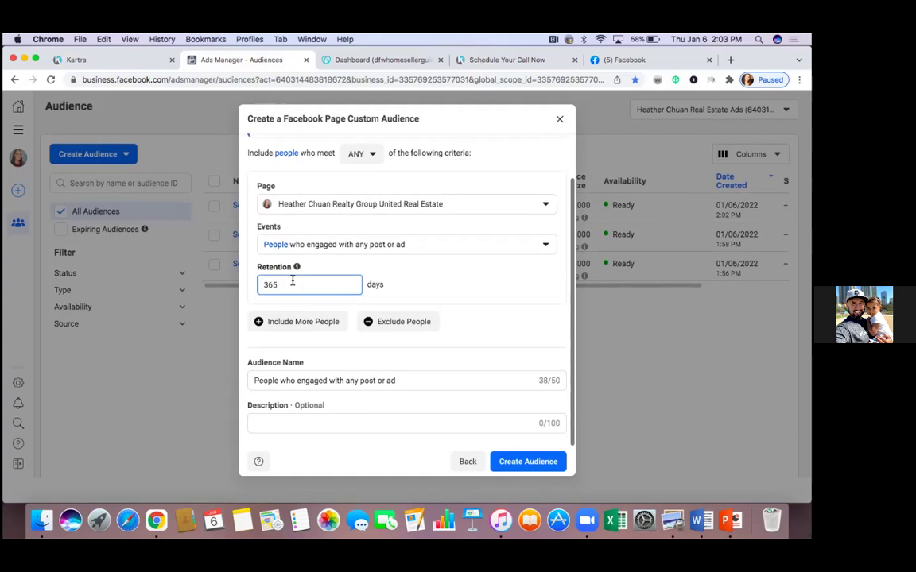
key("BackSpace")
key("BackSpace")
key("BackSpace")
type("90")
scroll(471, 367, "up", 3)
scroll(472, 368, "down", 3)
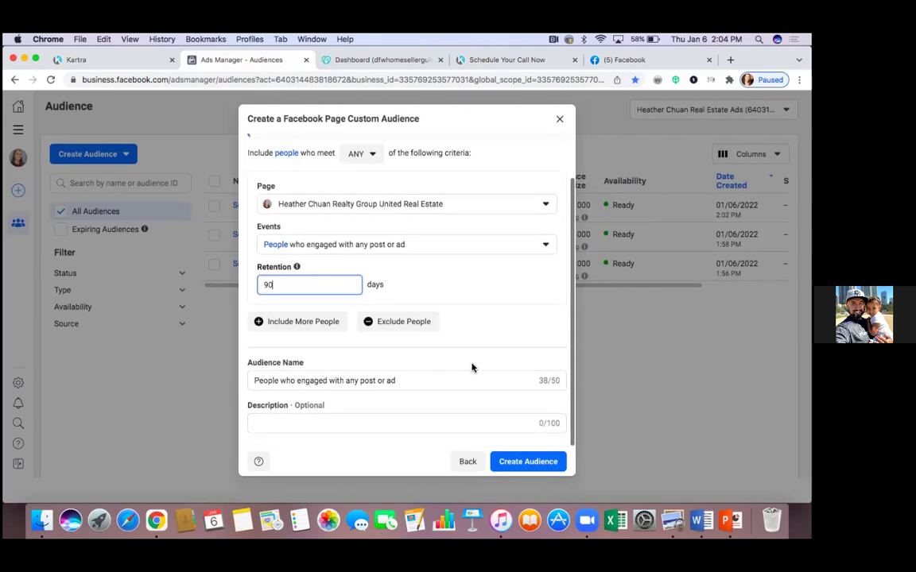
left_click(533, 463)
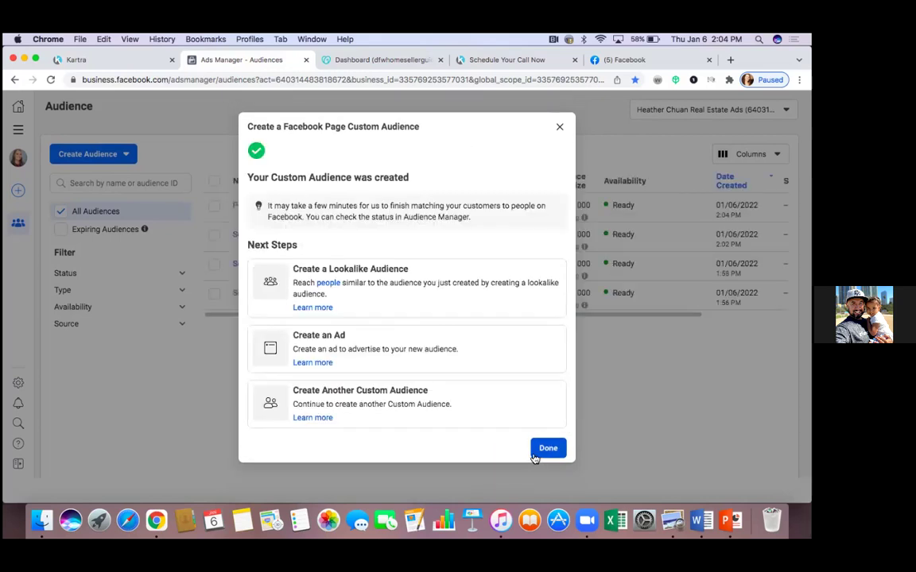
left_click(547, 450)
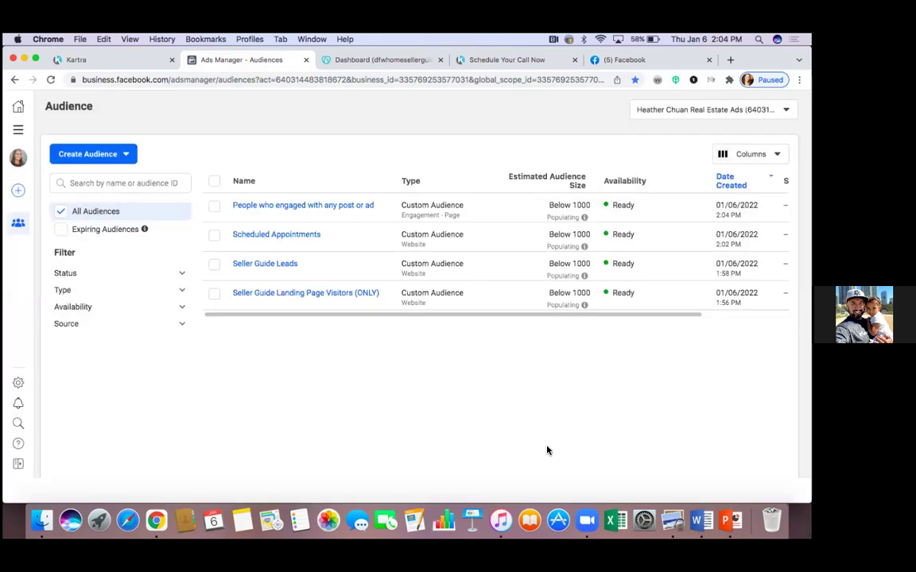